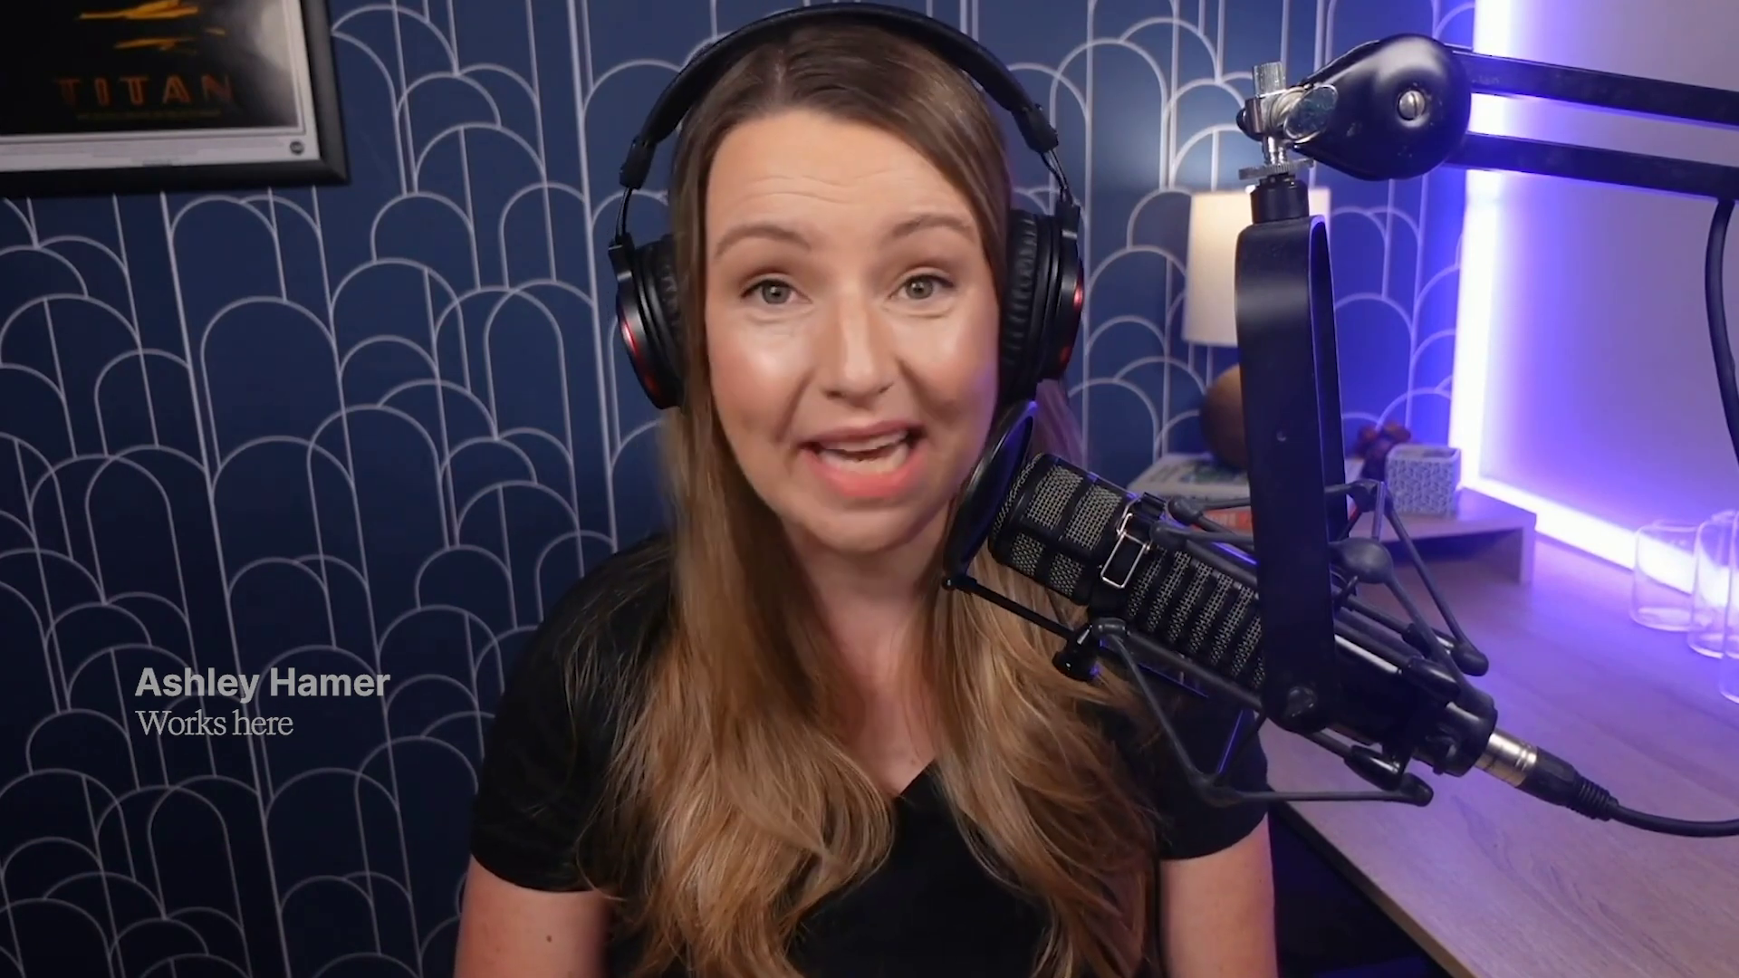
Open web.descript.com and create a new video project.
text(web.descript.com)
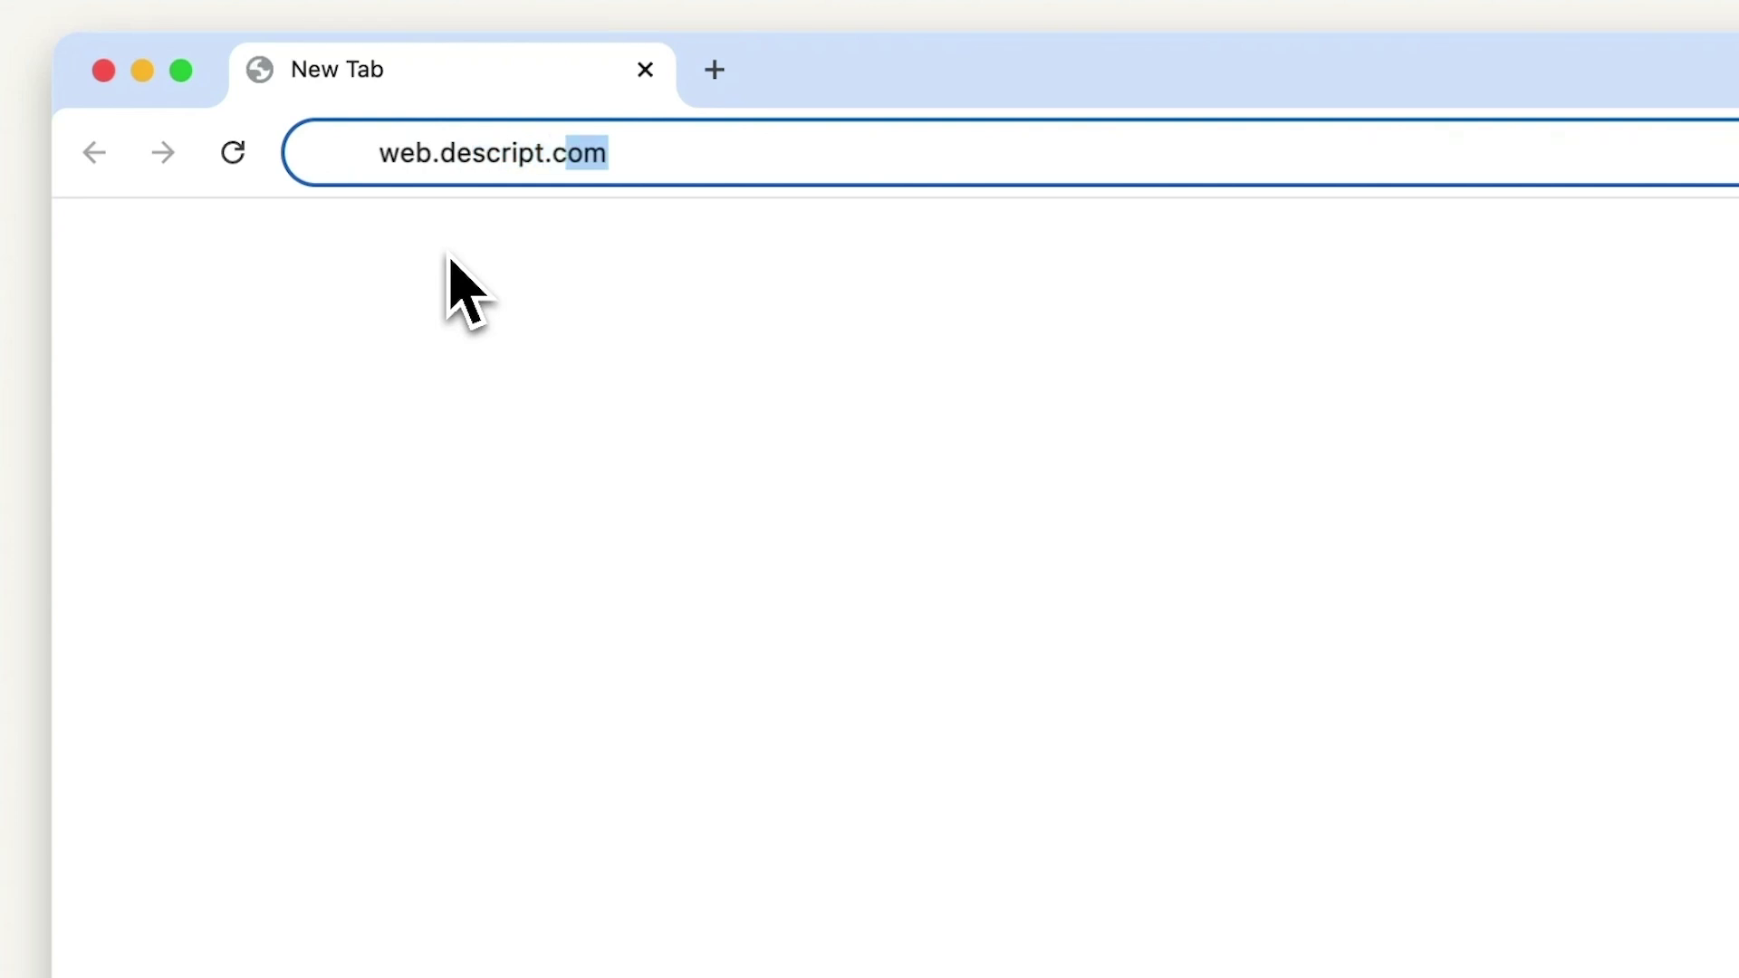
key(Return)
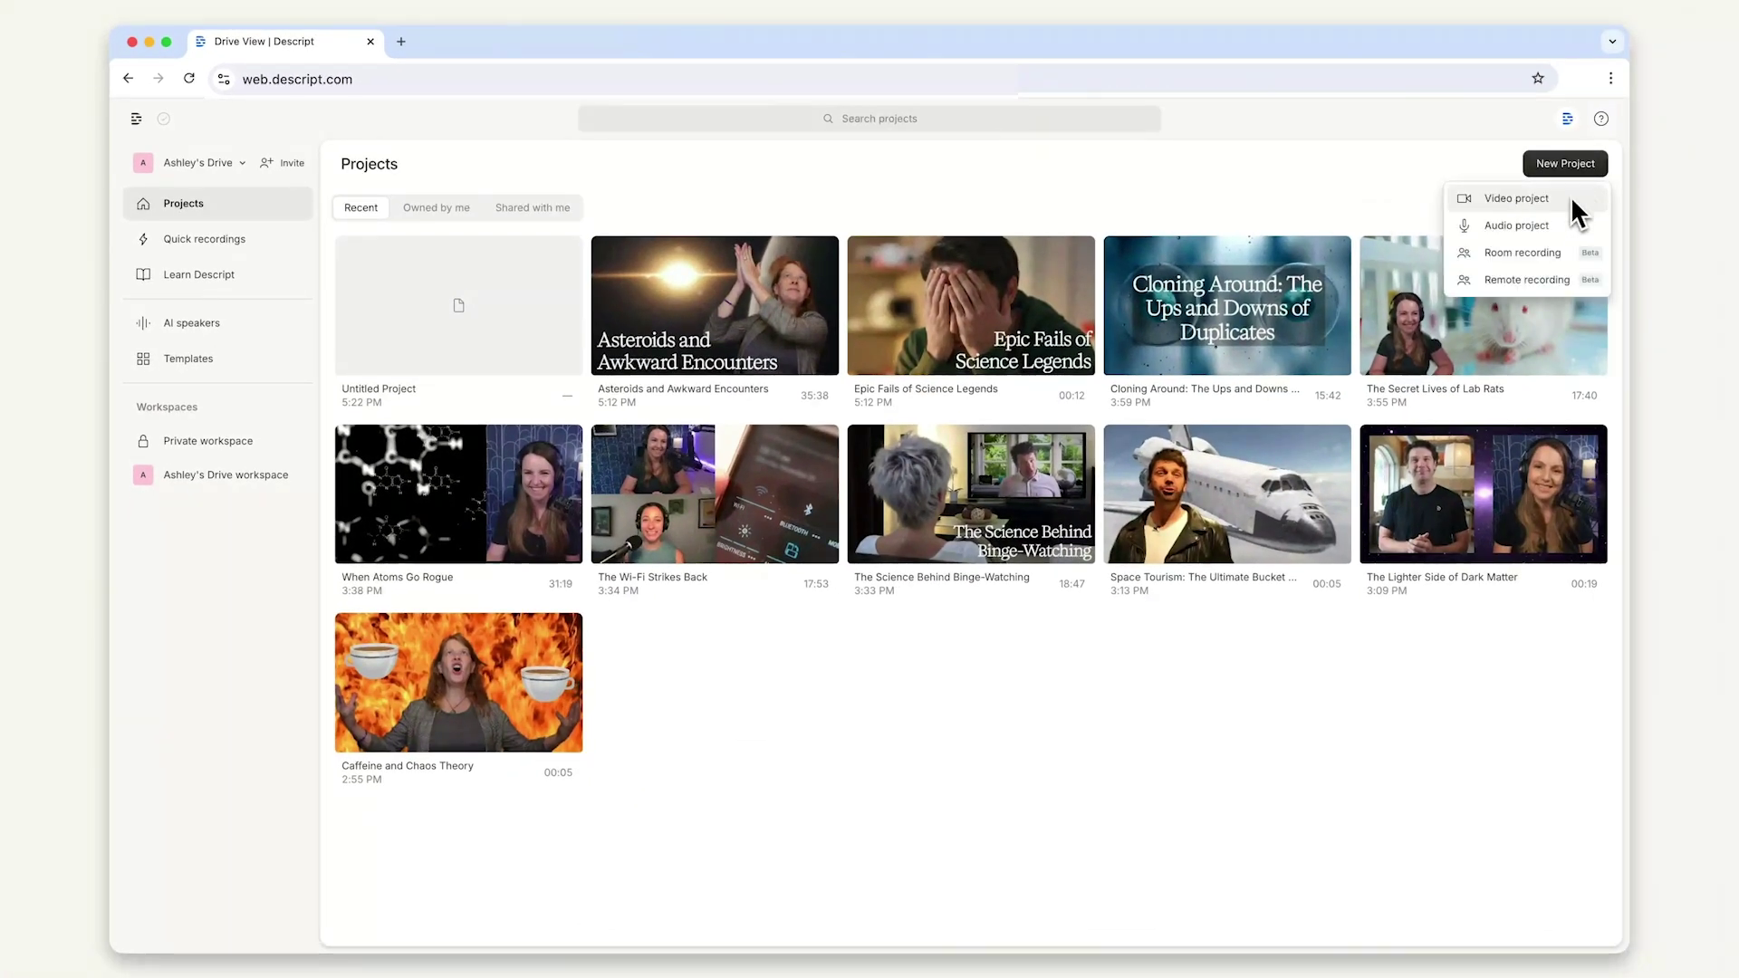
click(1564, 207)
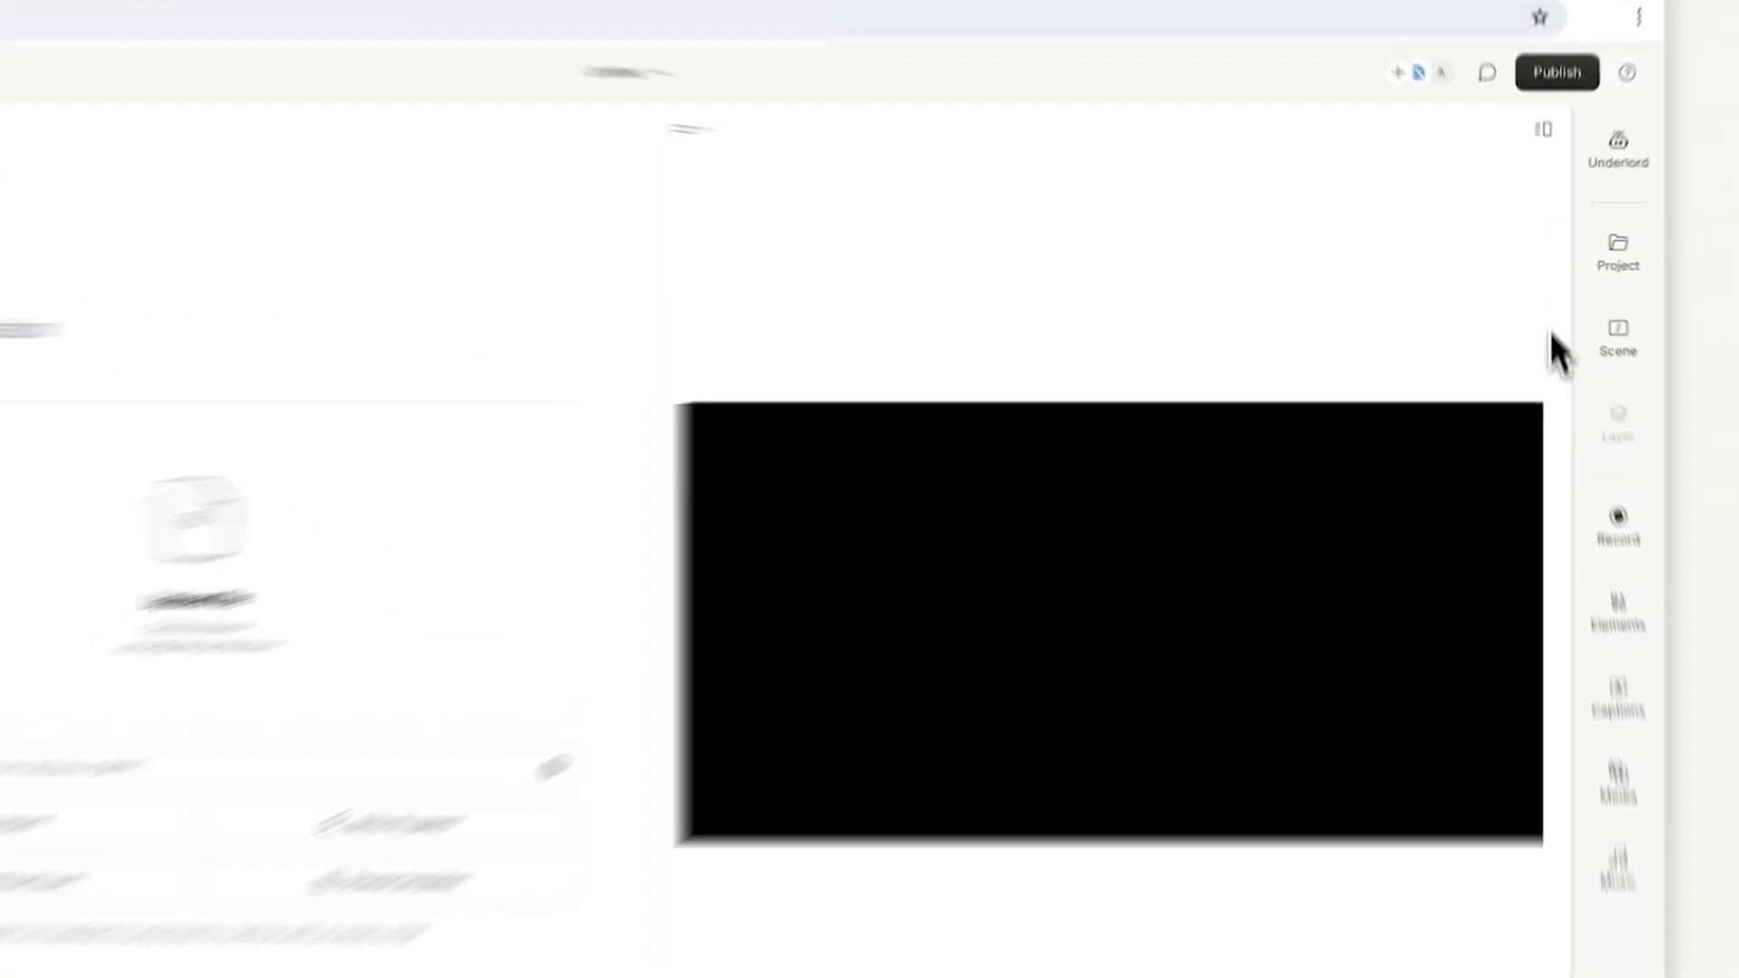
Start a room recording from the new project and join the room with the built-in camera and microphone.
click(1640, 597)
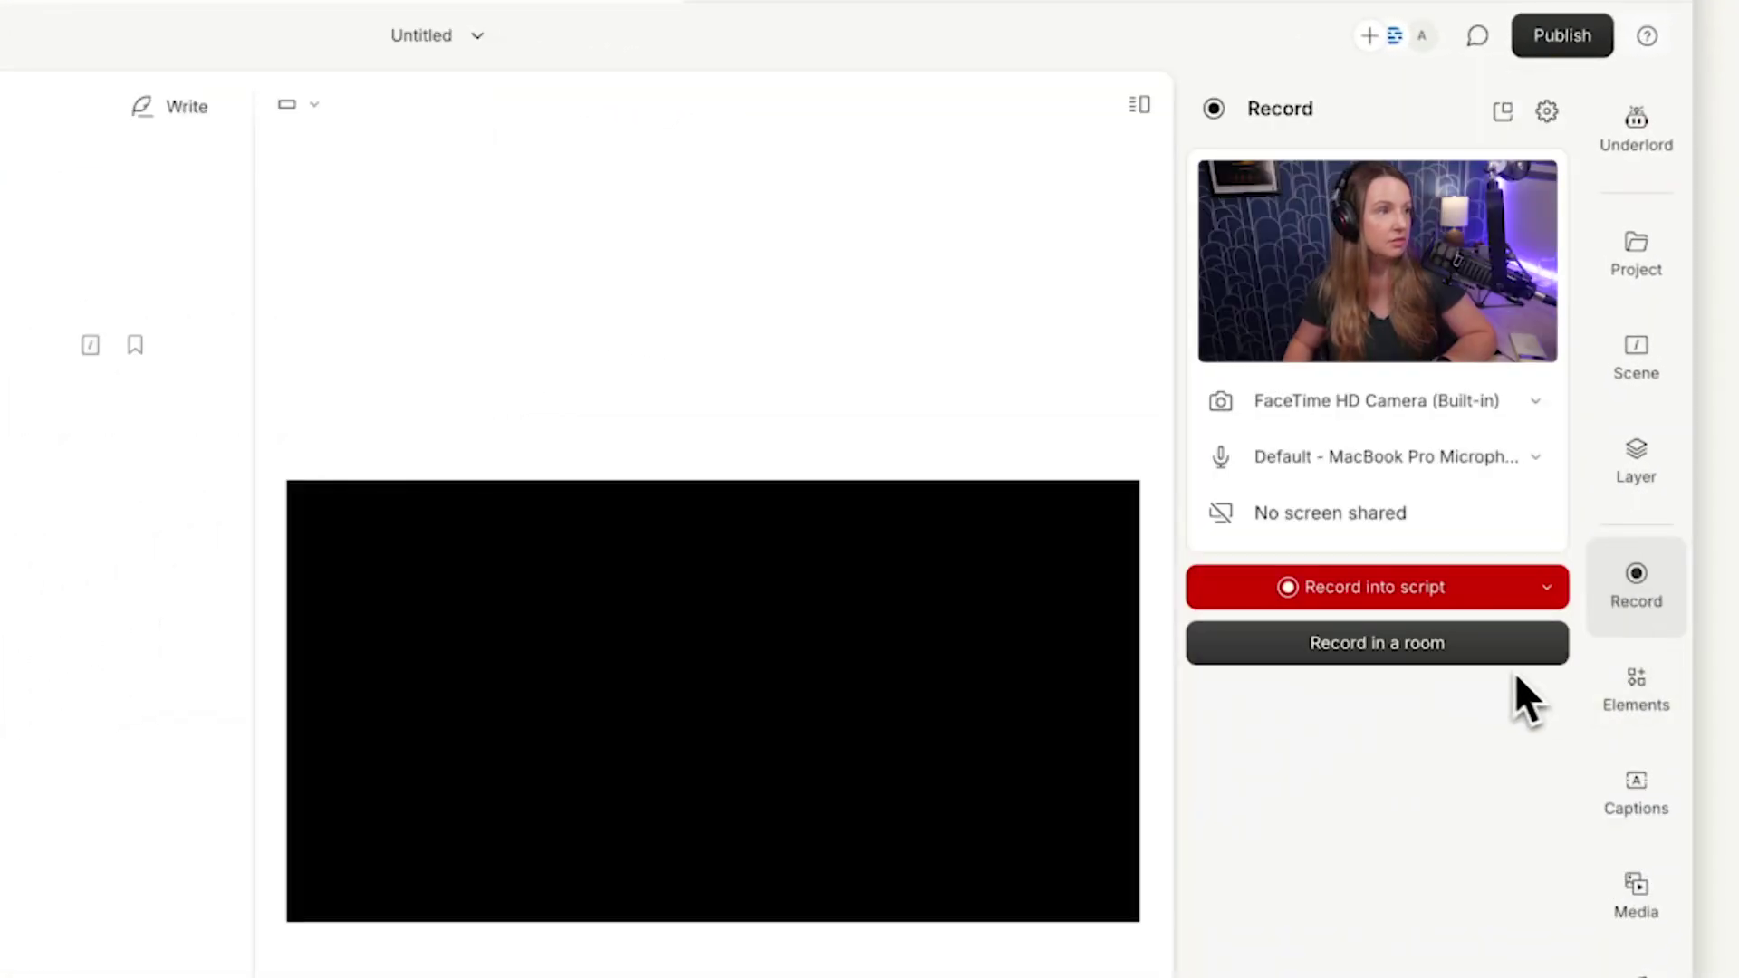
click(1472, 656)
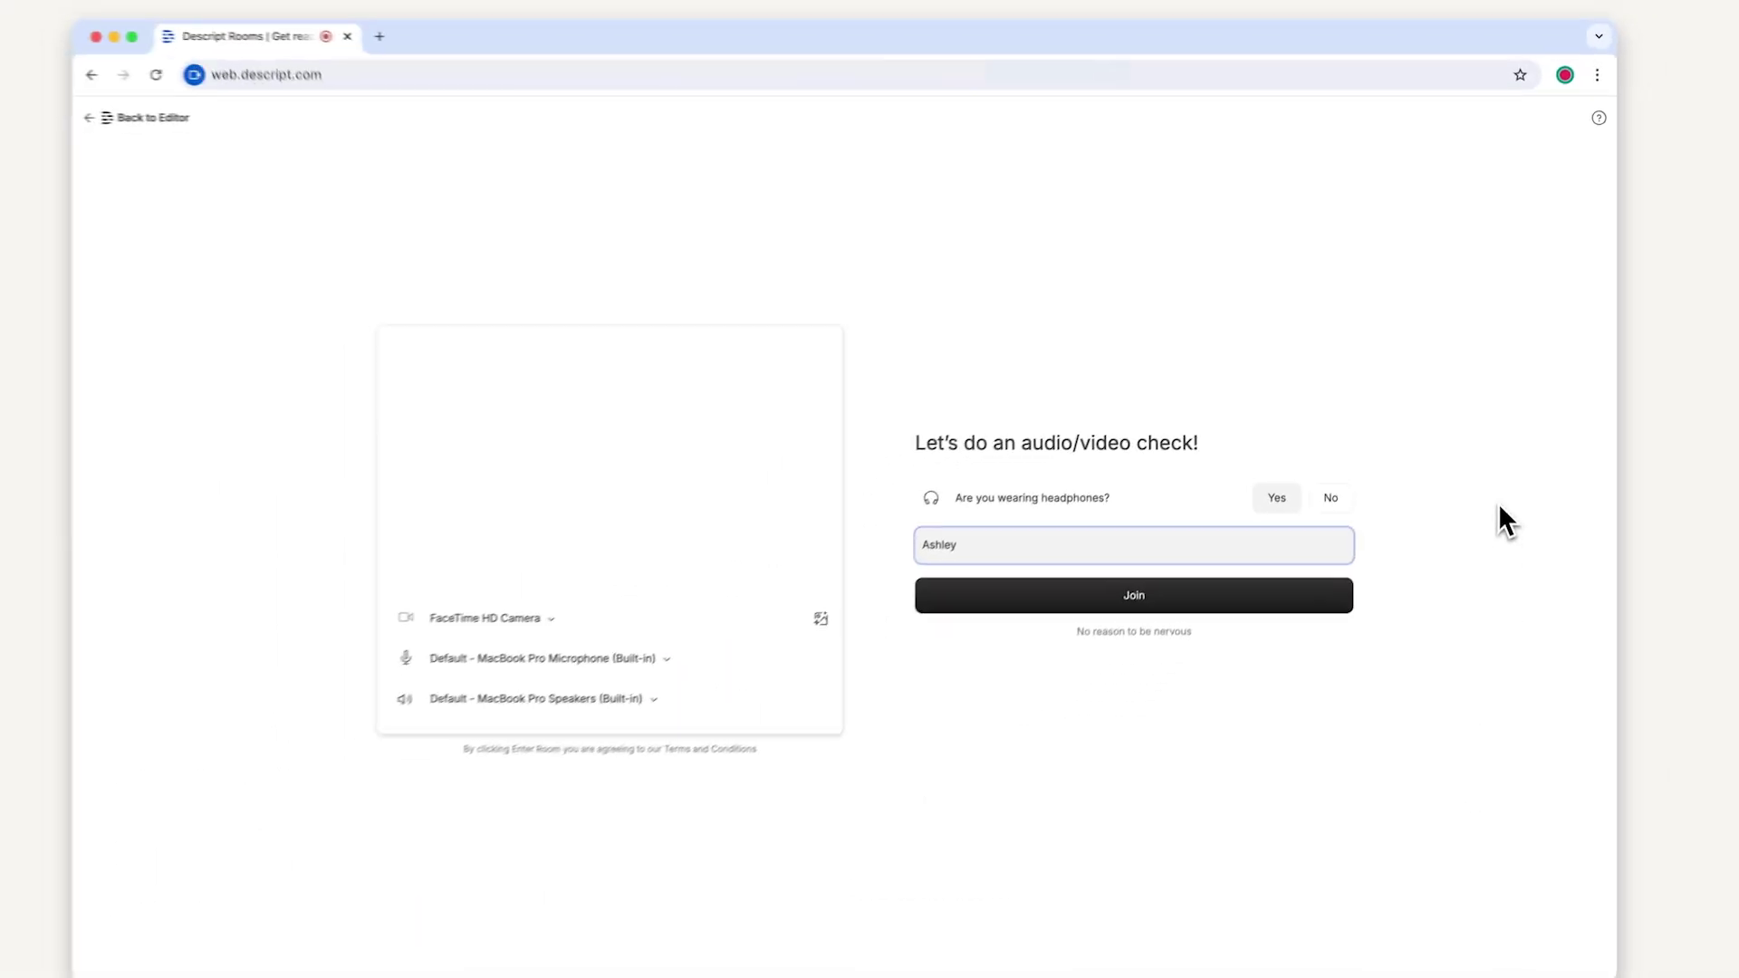
click(1192, 598)
click(1218, 603)
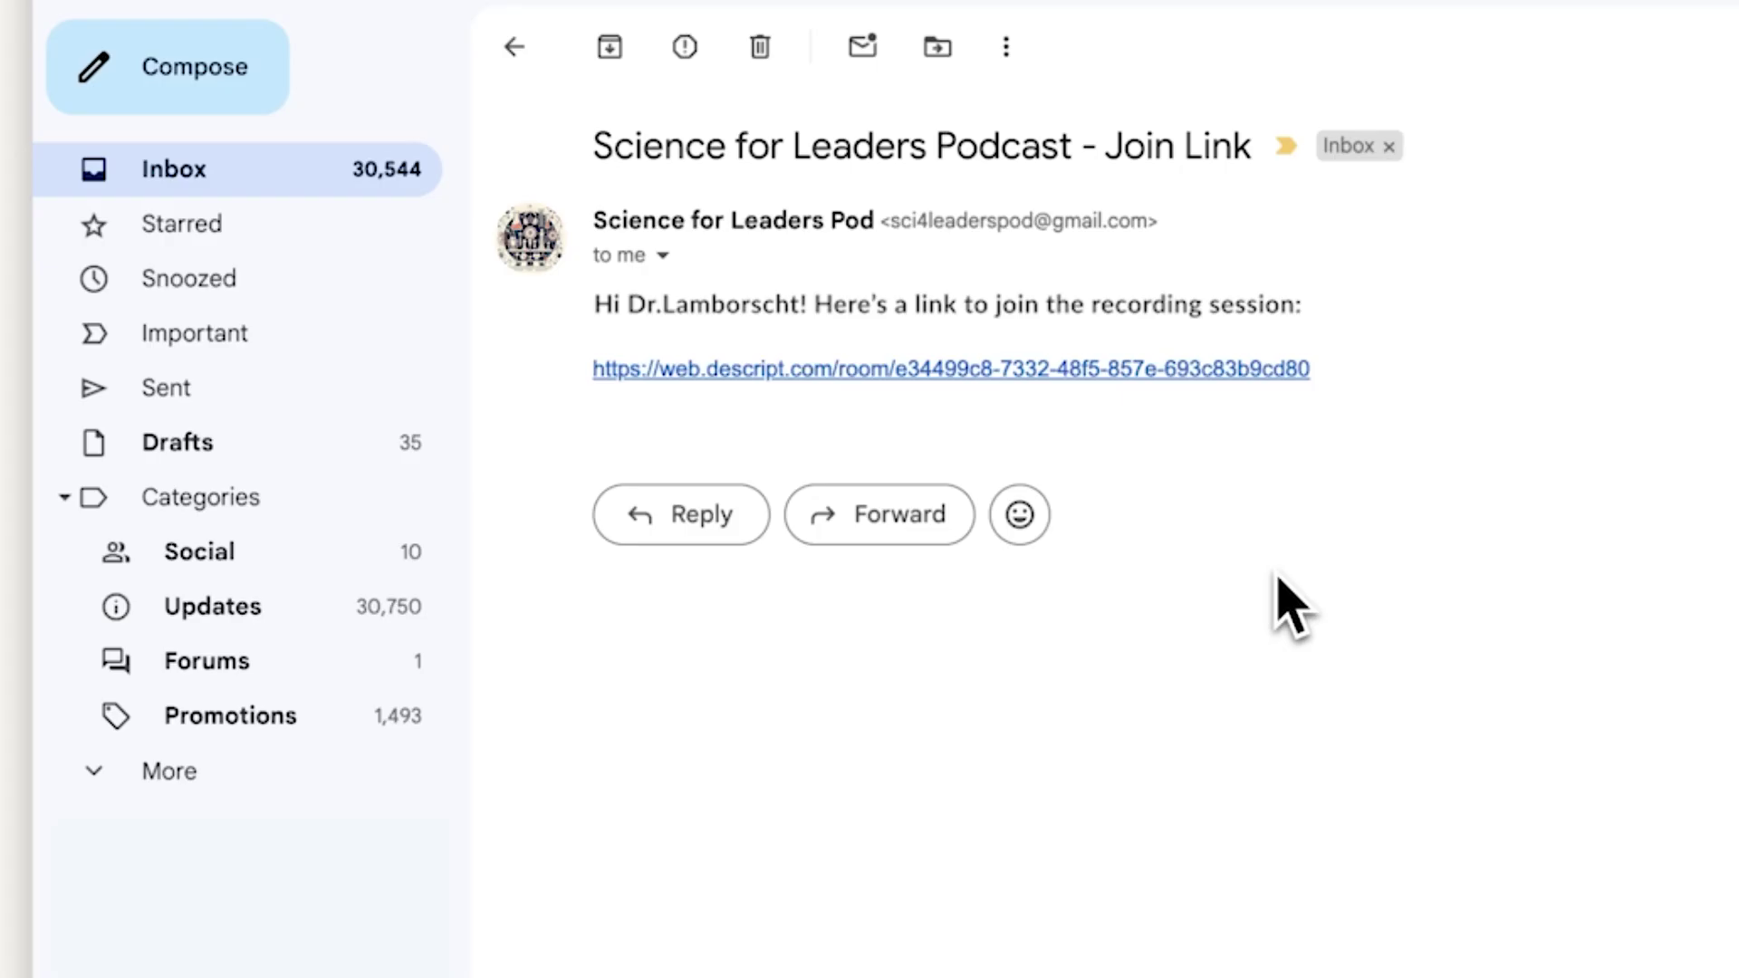
Open the room link from the guest's invitation e-mail and enter the guest's name in the audio/video check.
click(1178, 374)
click(1074, 498)
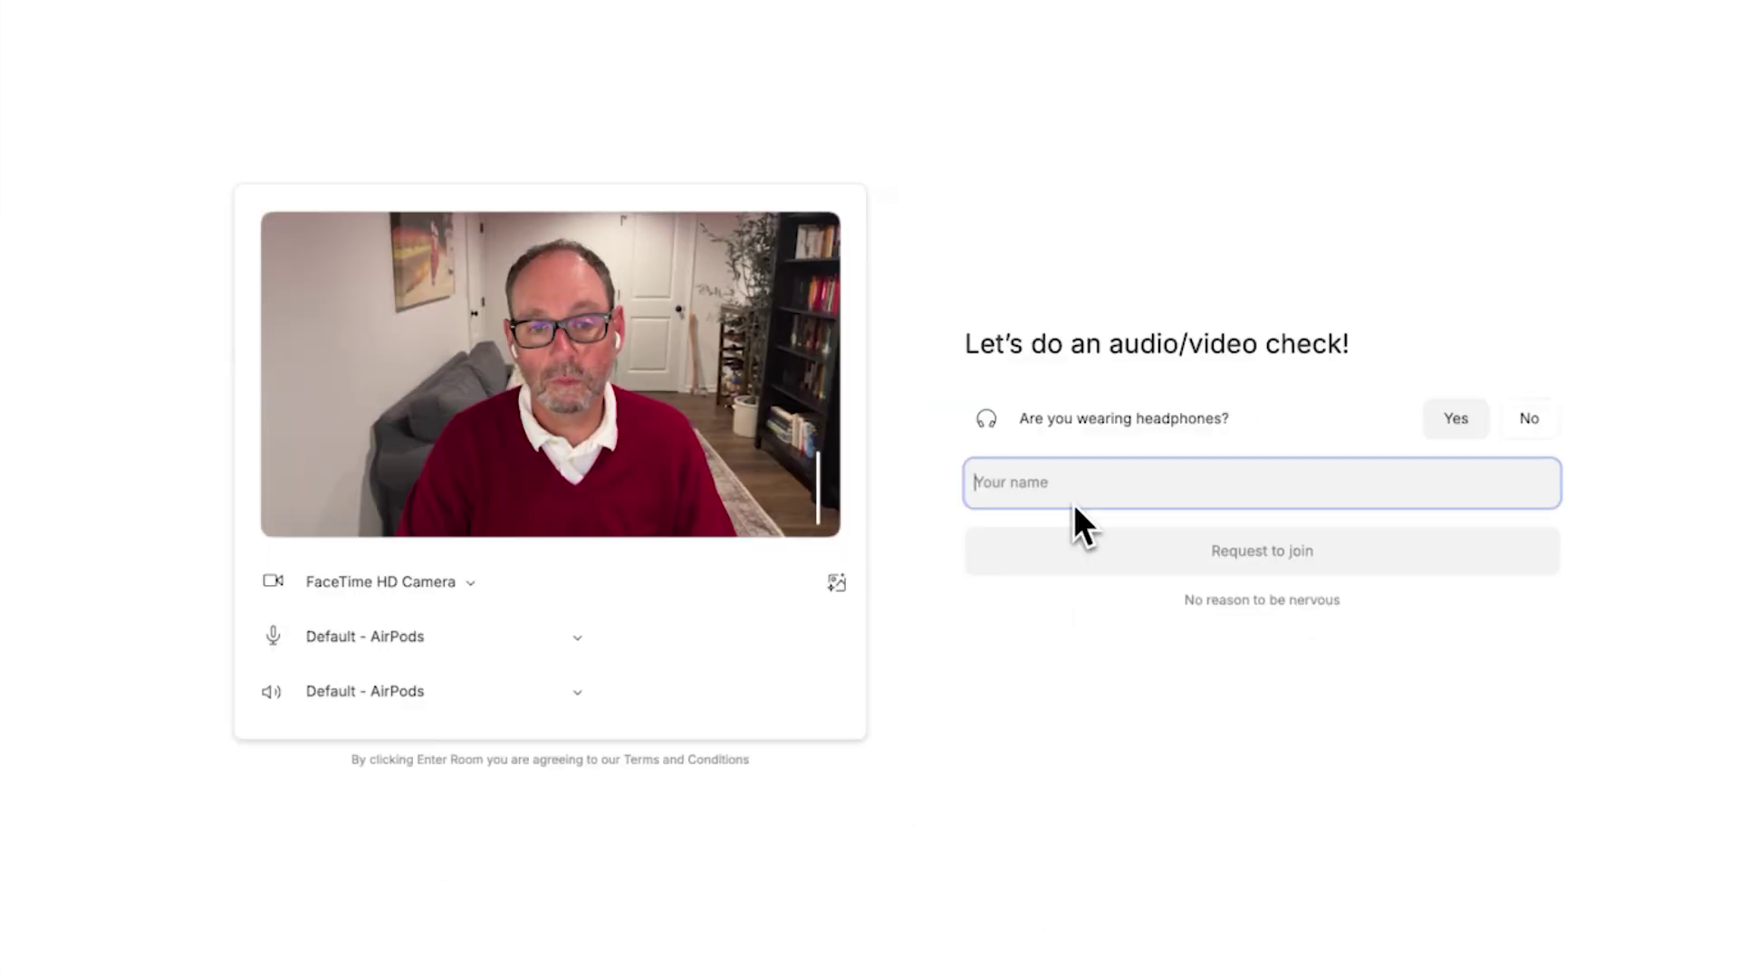
text(Dr. Lamborghini)
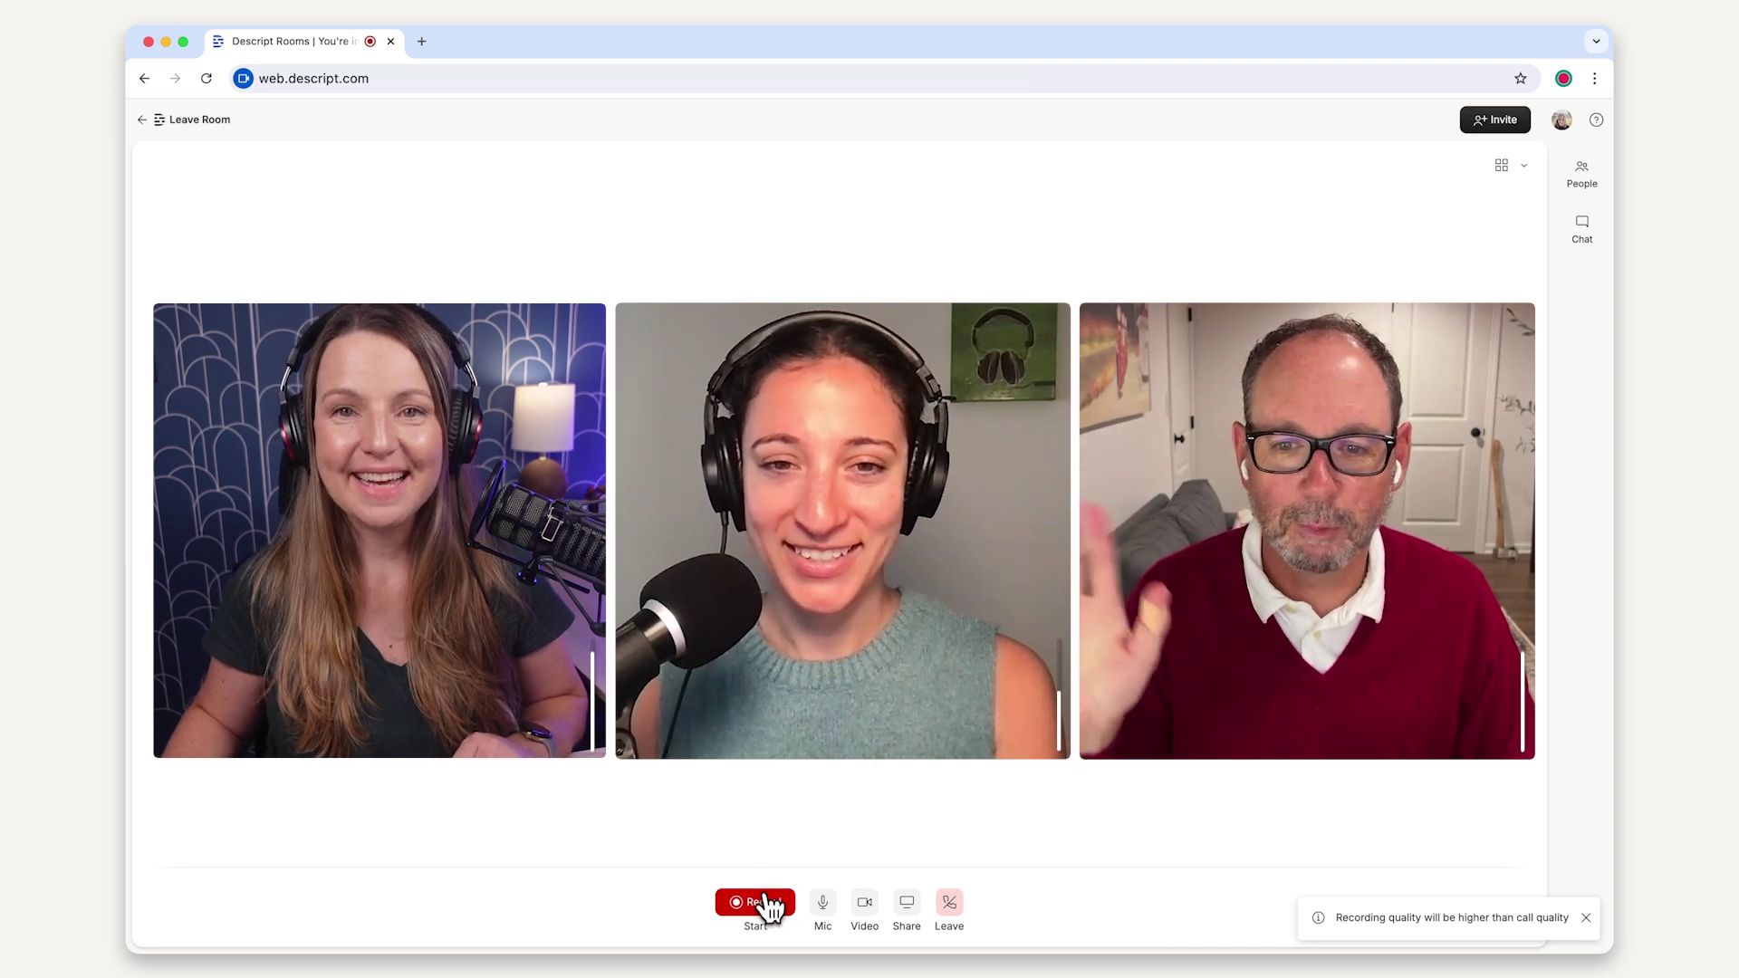
Record about 15 seconds of the session with all three participants and leave the room.
click(766, 903)
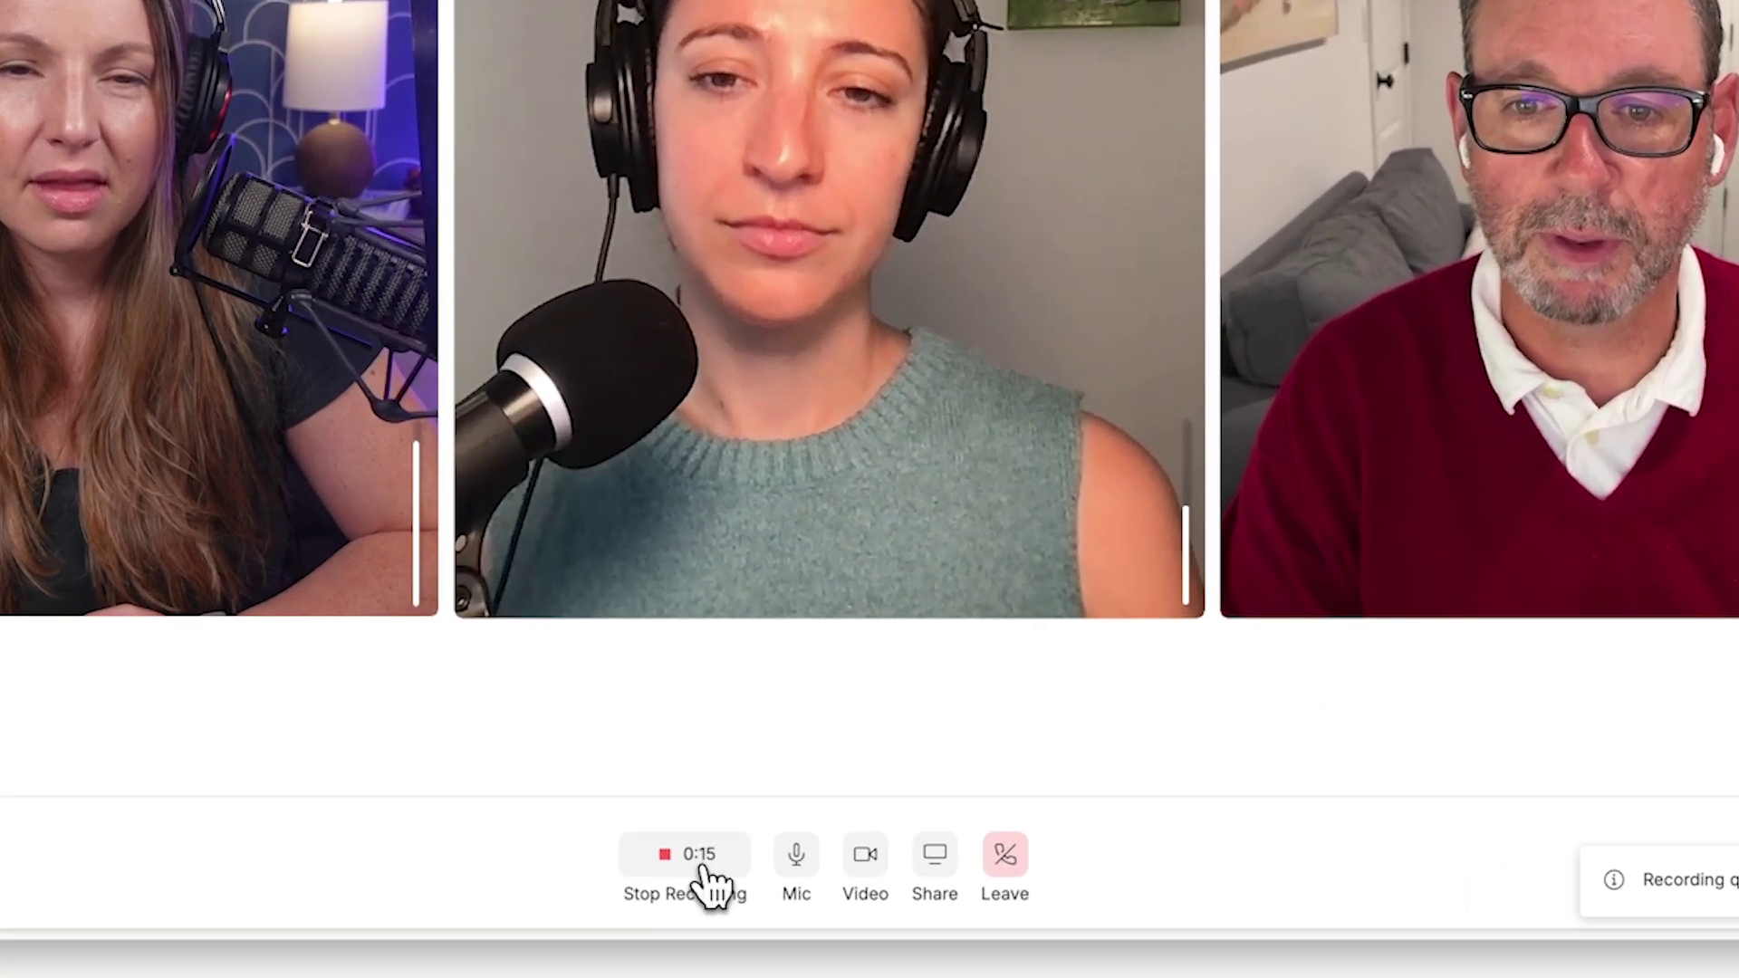
click(758, 906)
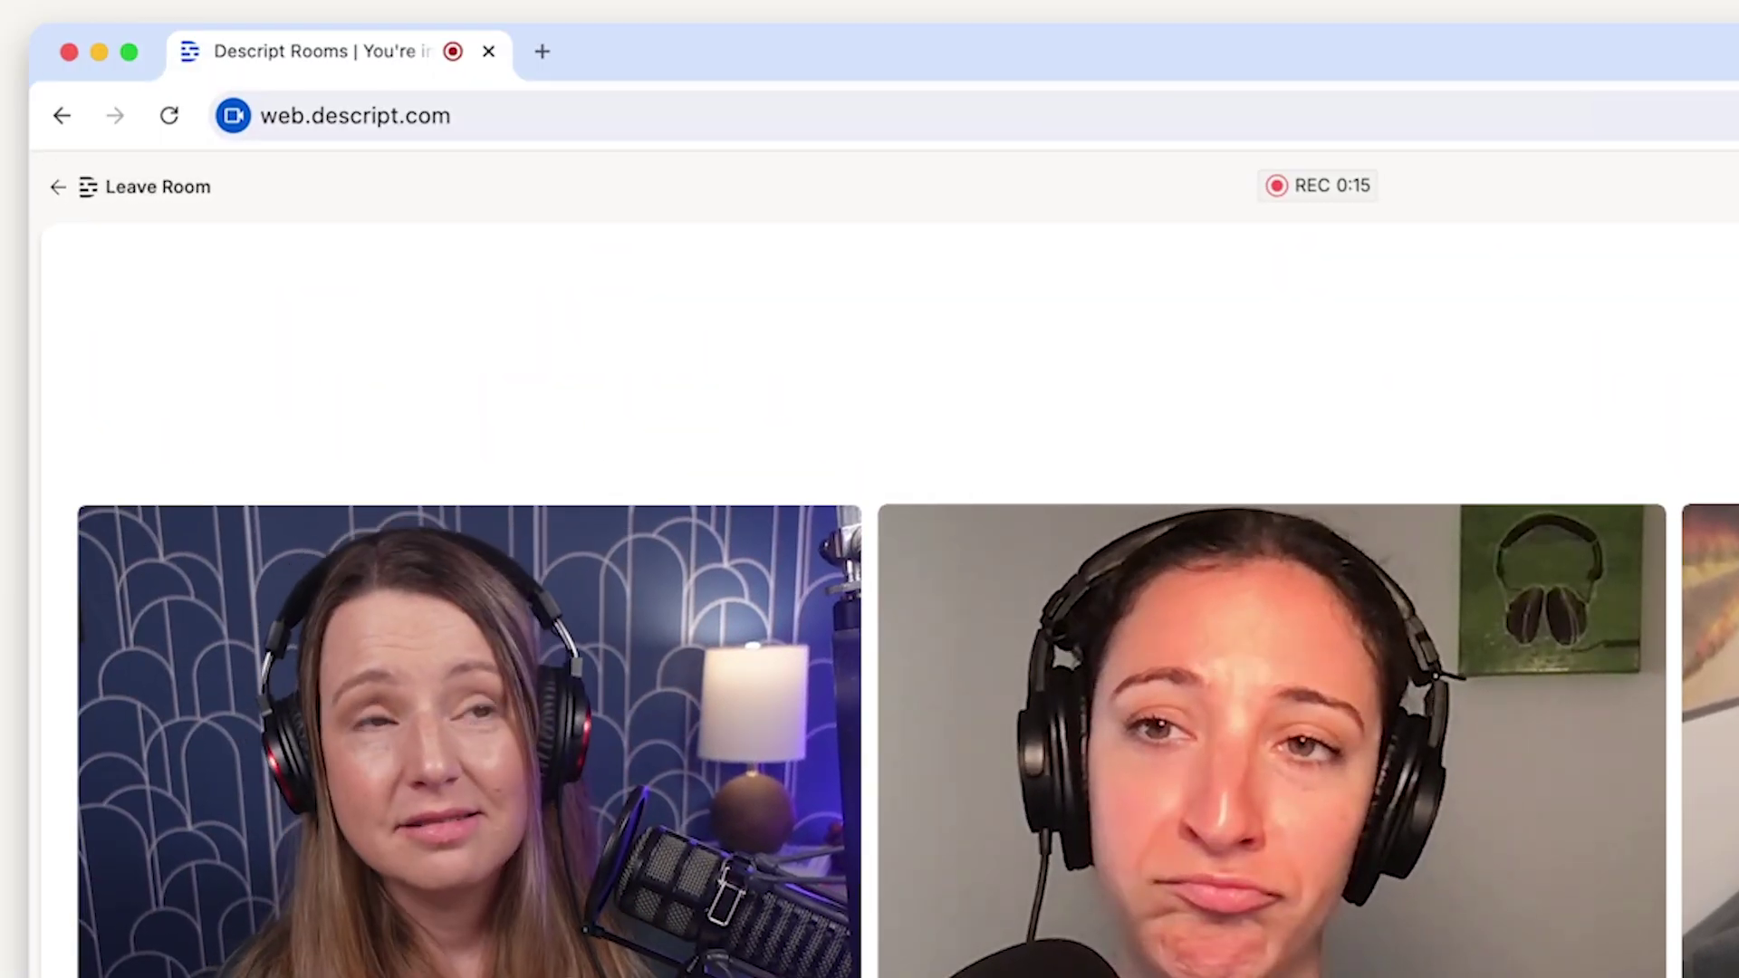
click(204, 199)
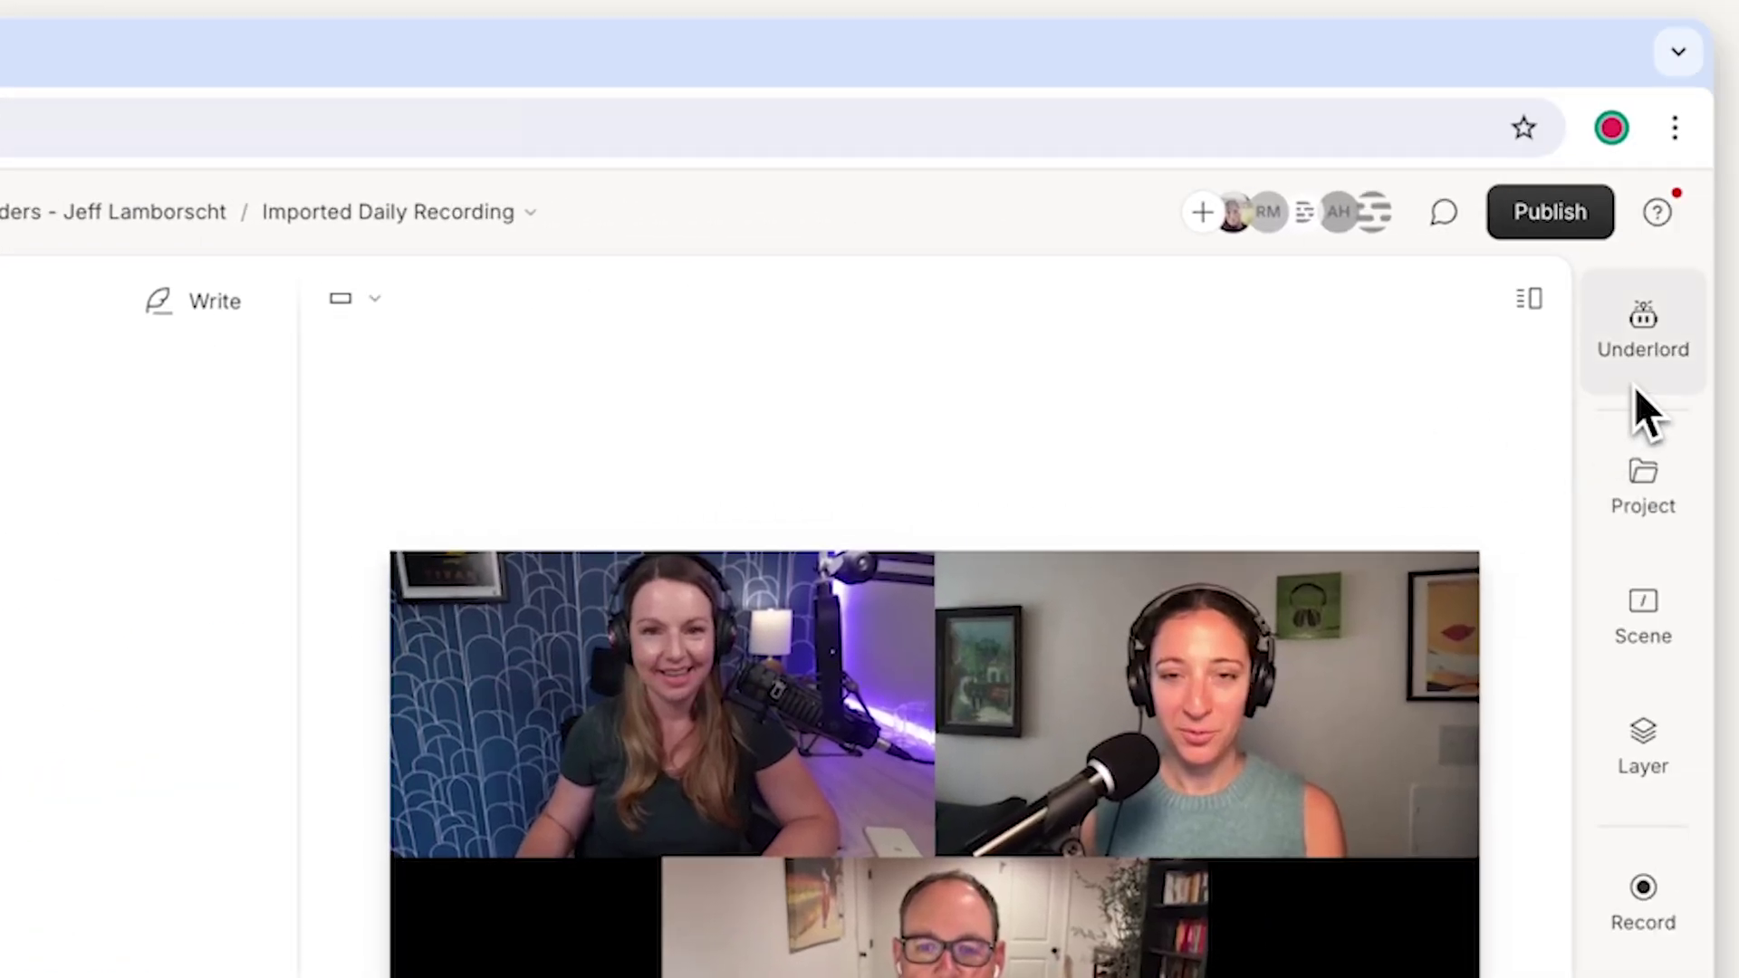
Generate chapters for the recording with Underlord, with the number set to Auto, and add them to the script.
click(1637, 387)
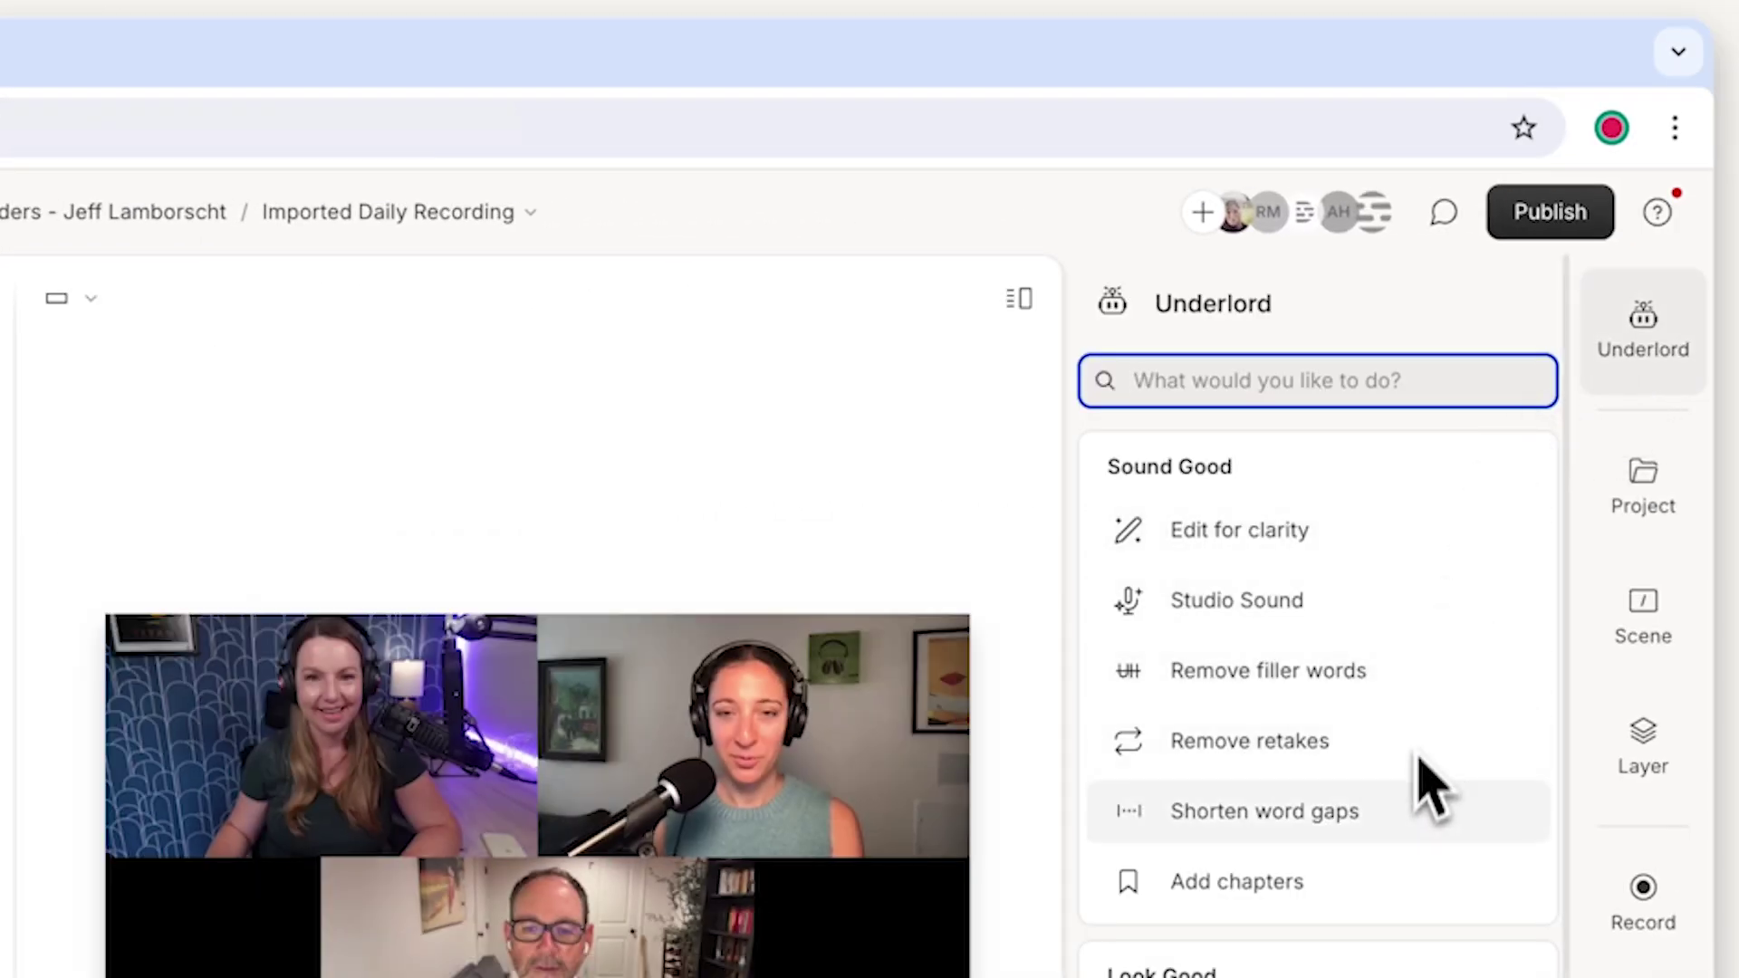
click(1417, 883)
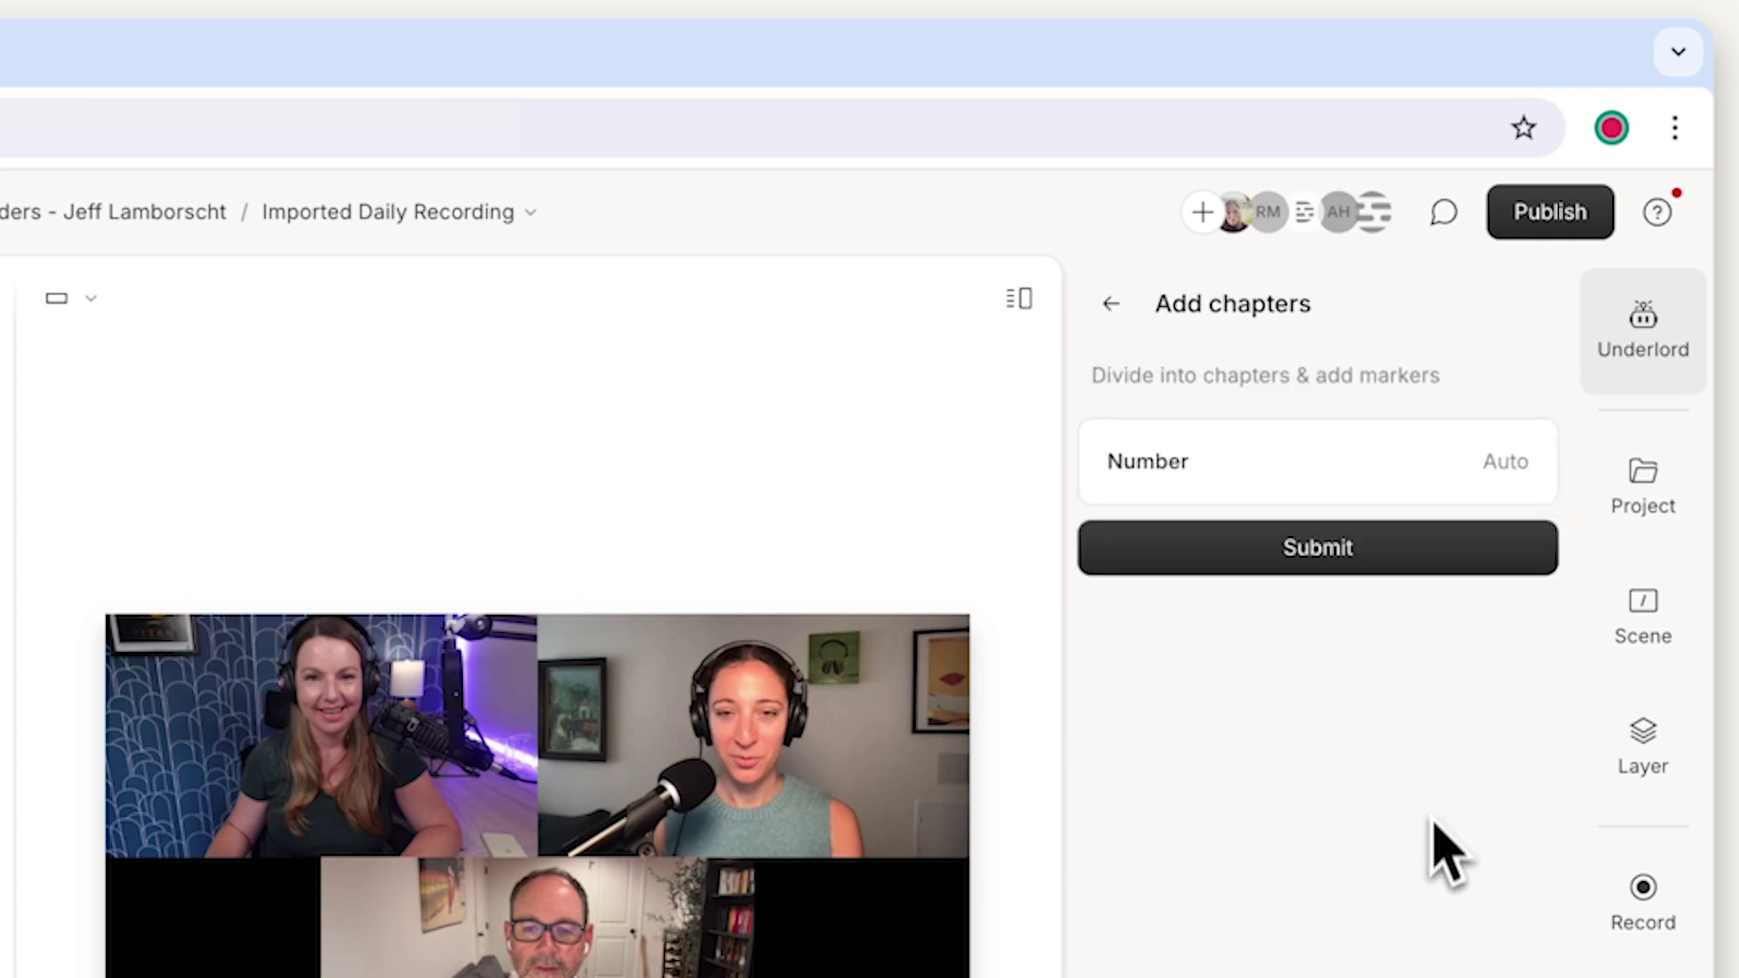
click(1413, 570)
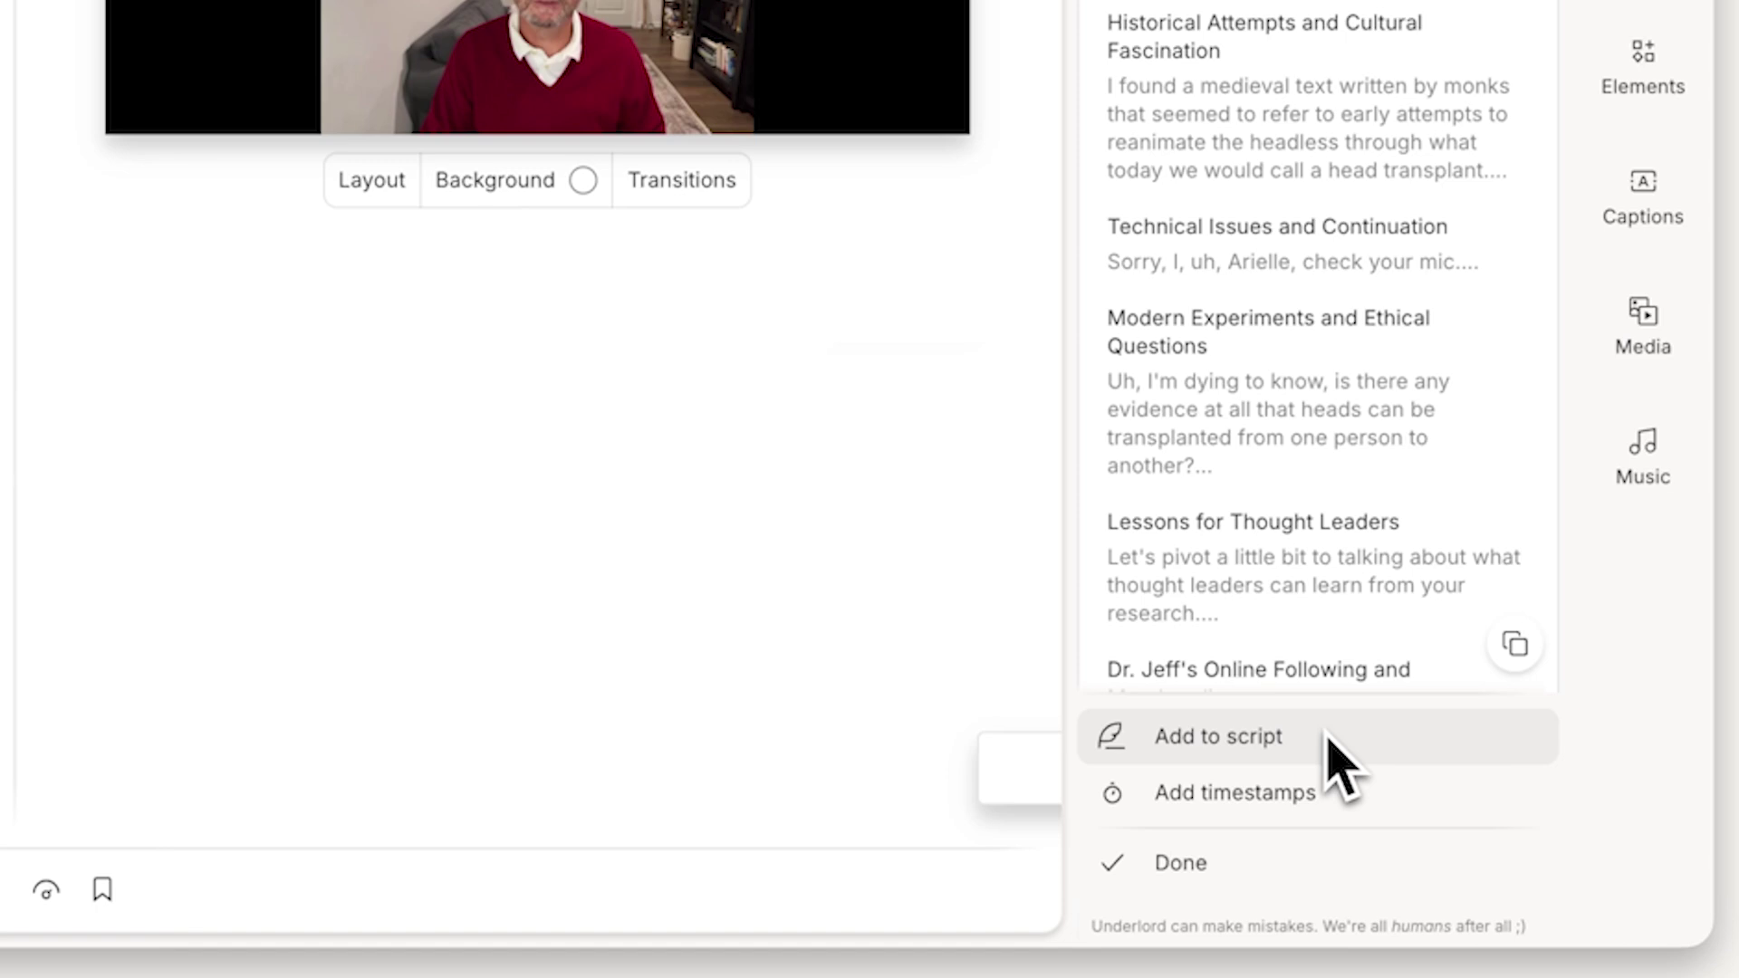
click(1336, 862)
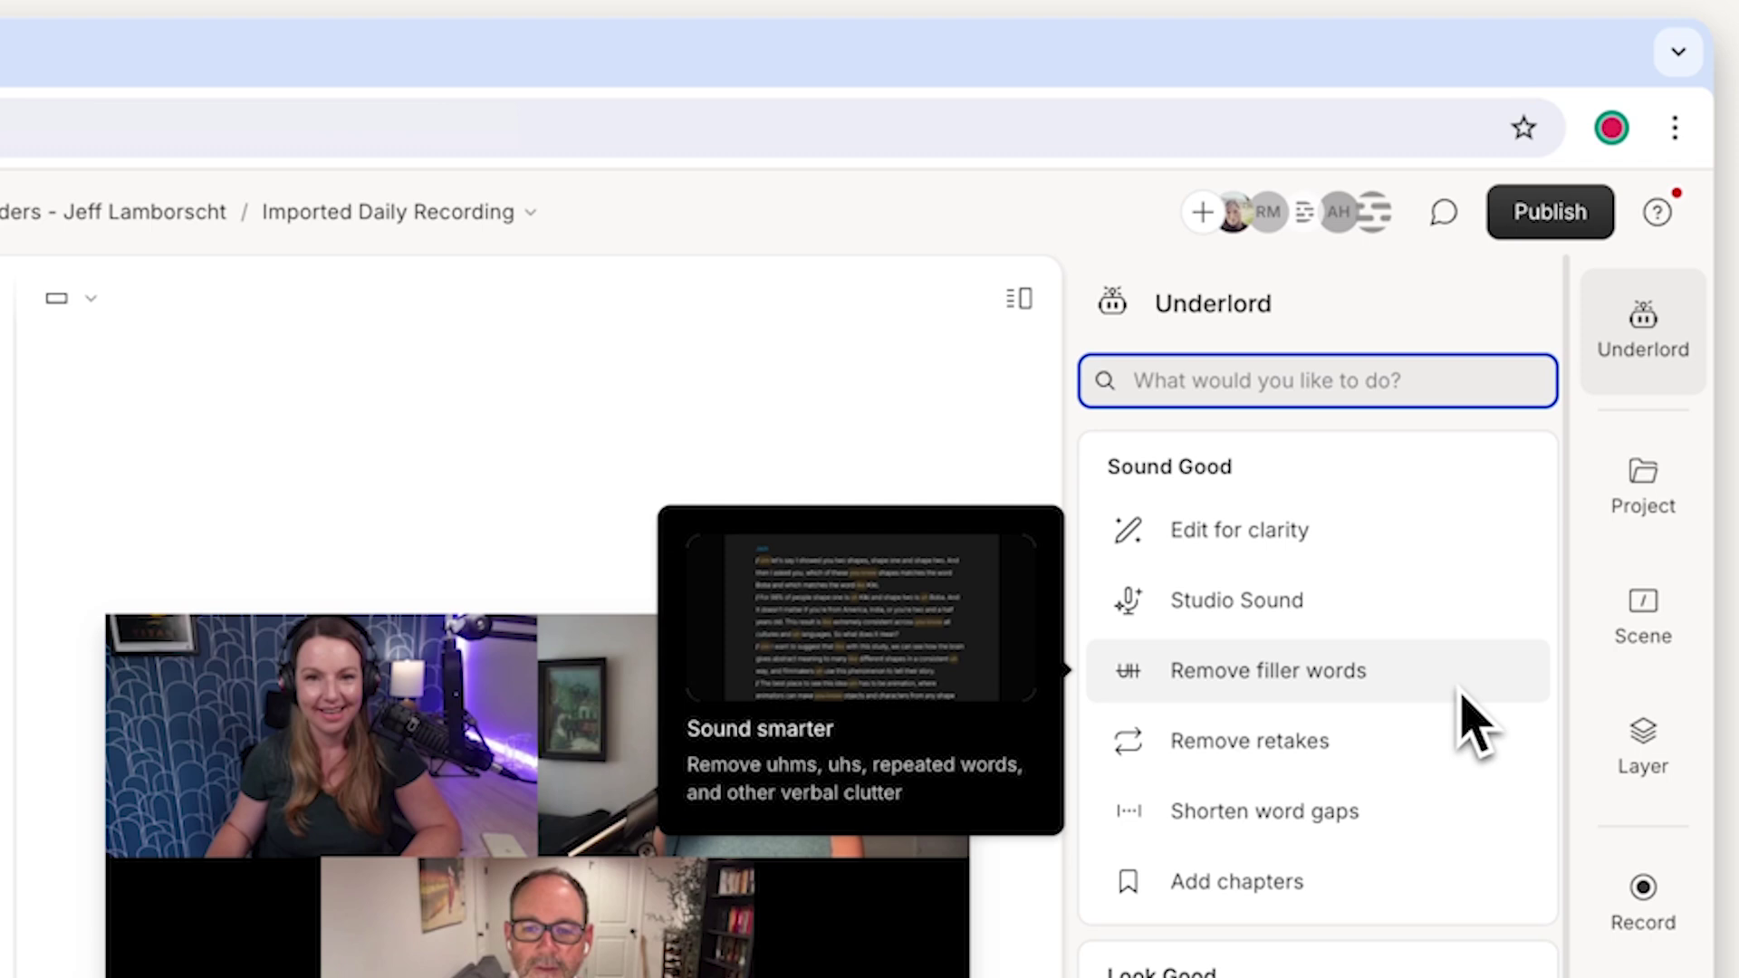
Apply Edit for clarity at Medium intensity to the script and restore the struck-out word "Great." in the greeting.
click(1354, 548)
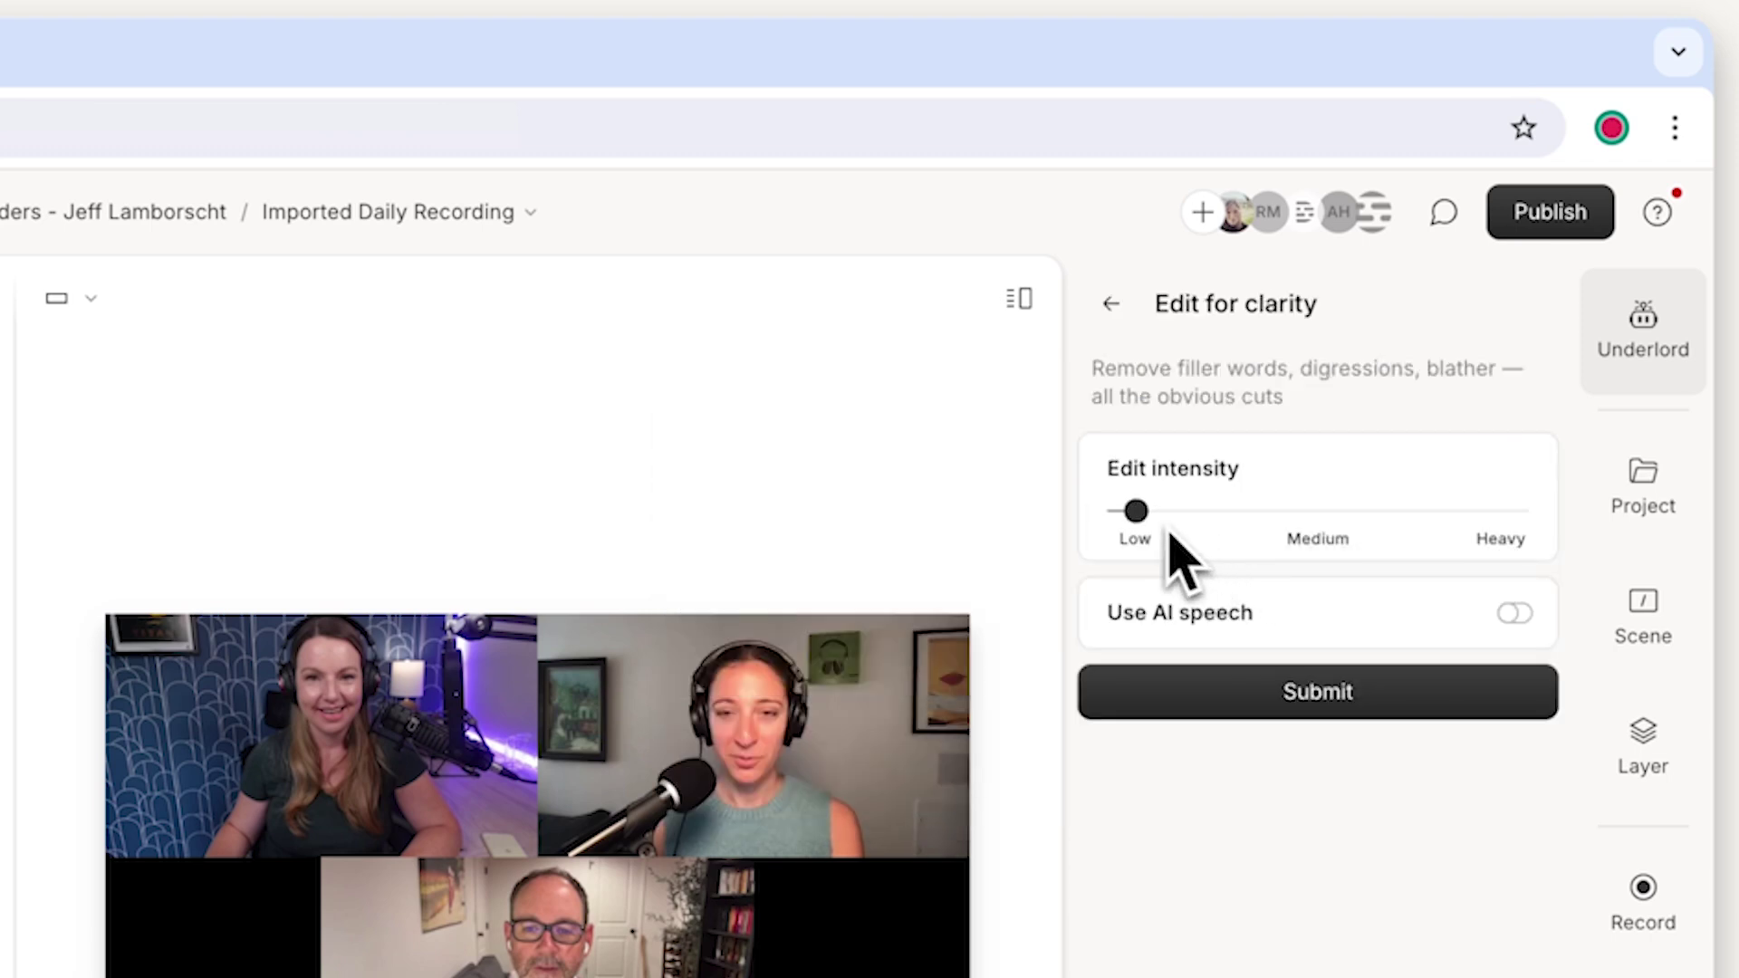
drag(1150, 518, 1253, 522)
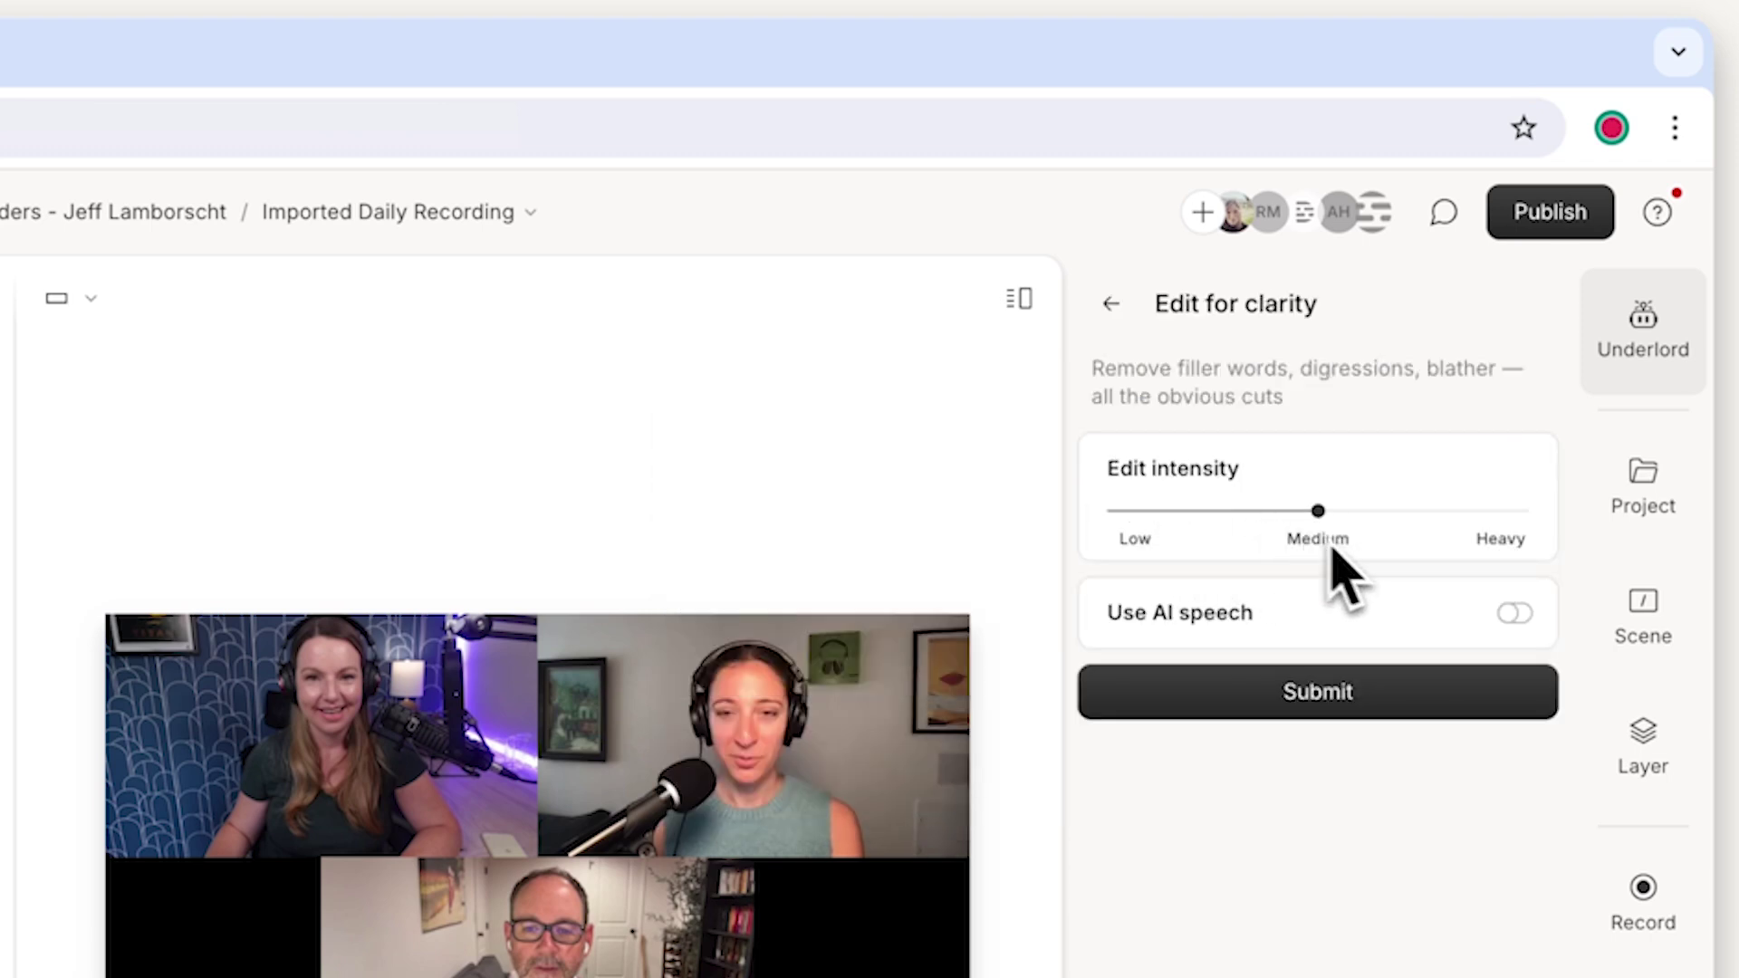
click(1446, 693)
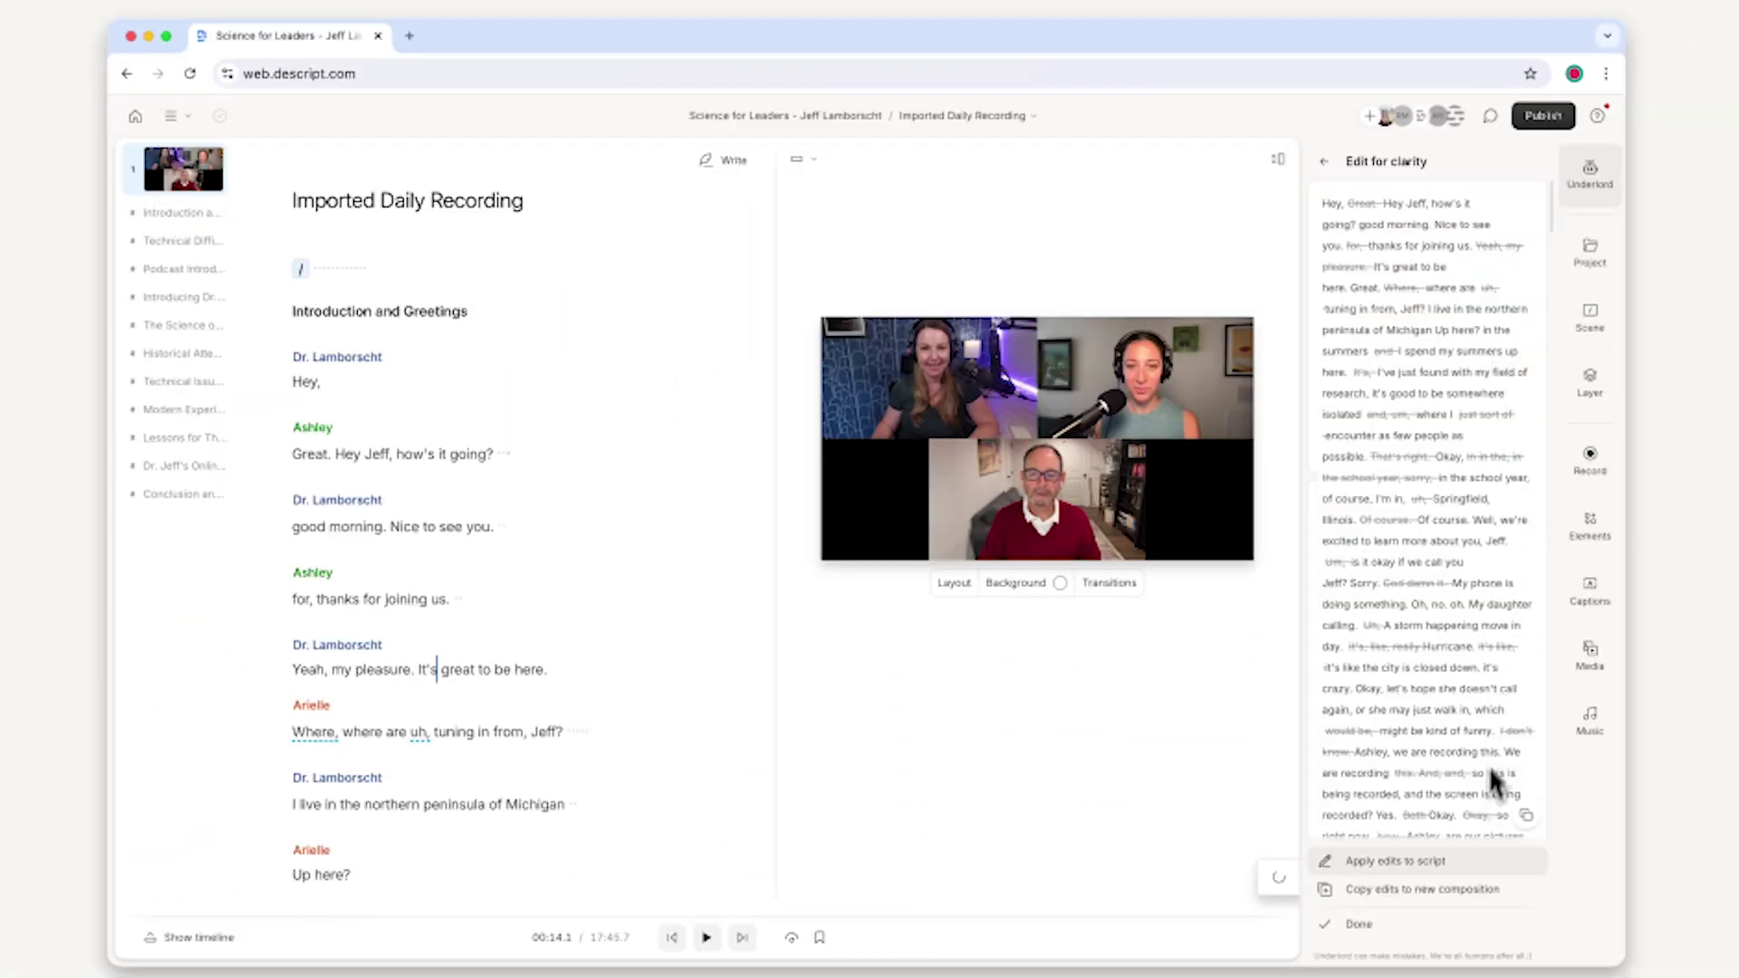
click(1459, 865)
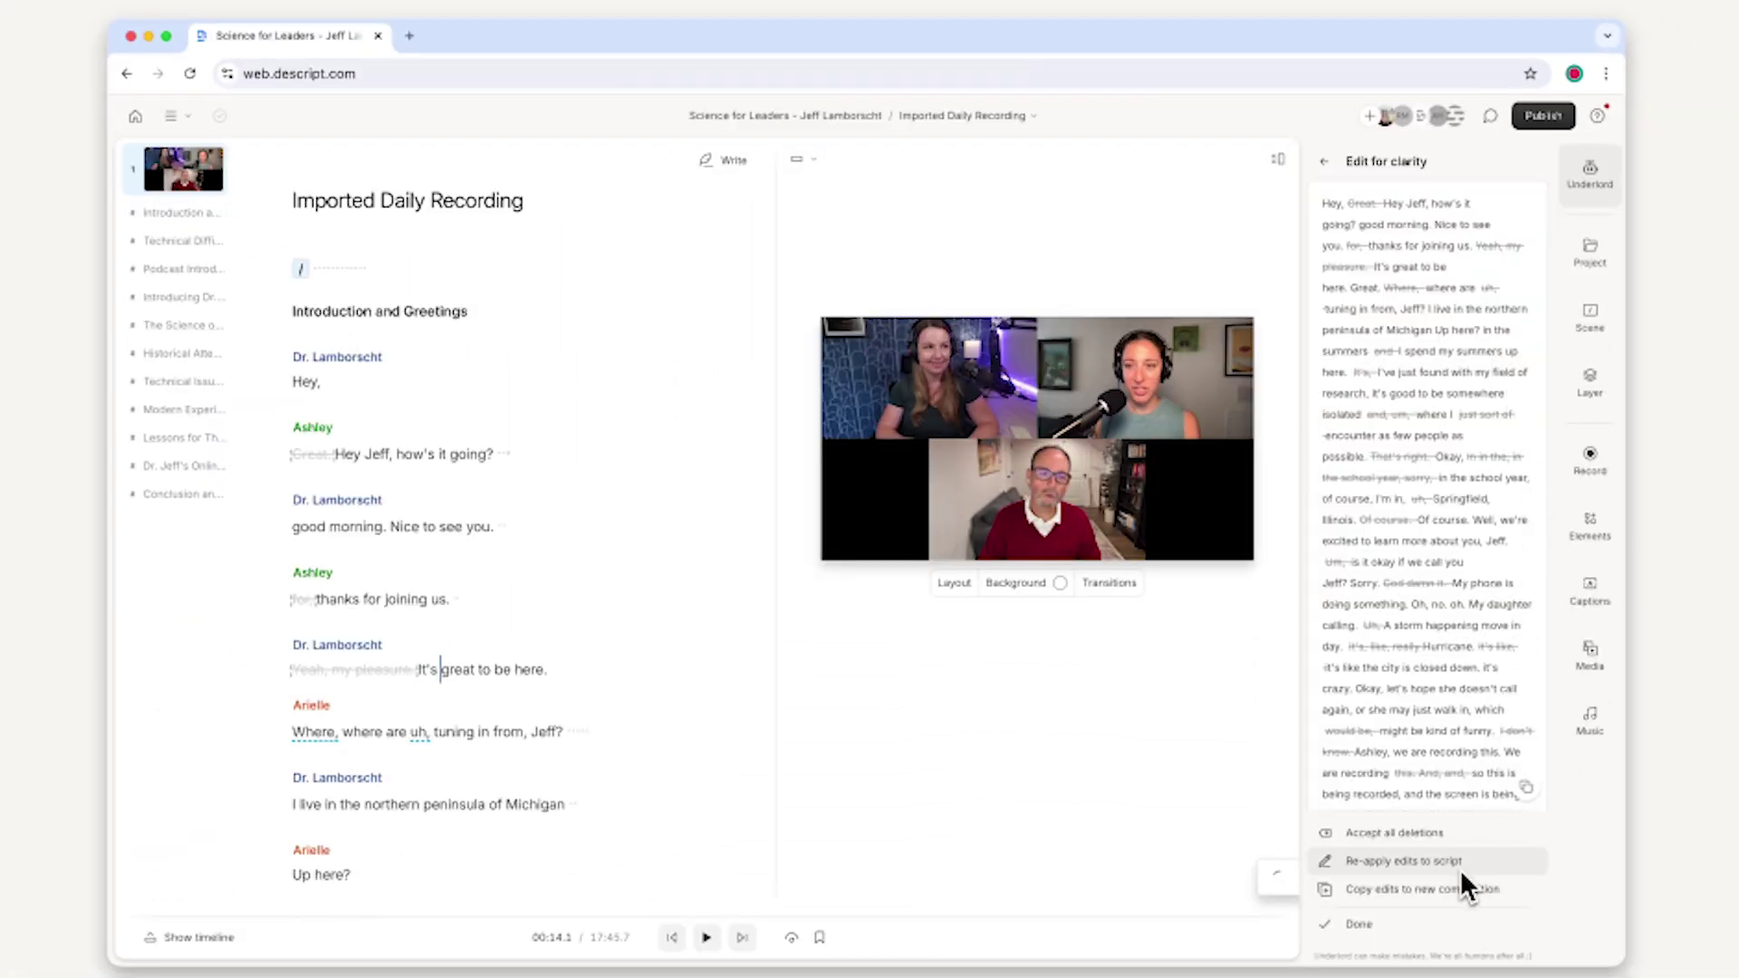
click(1431, 917)
mouse_move(309, 469)
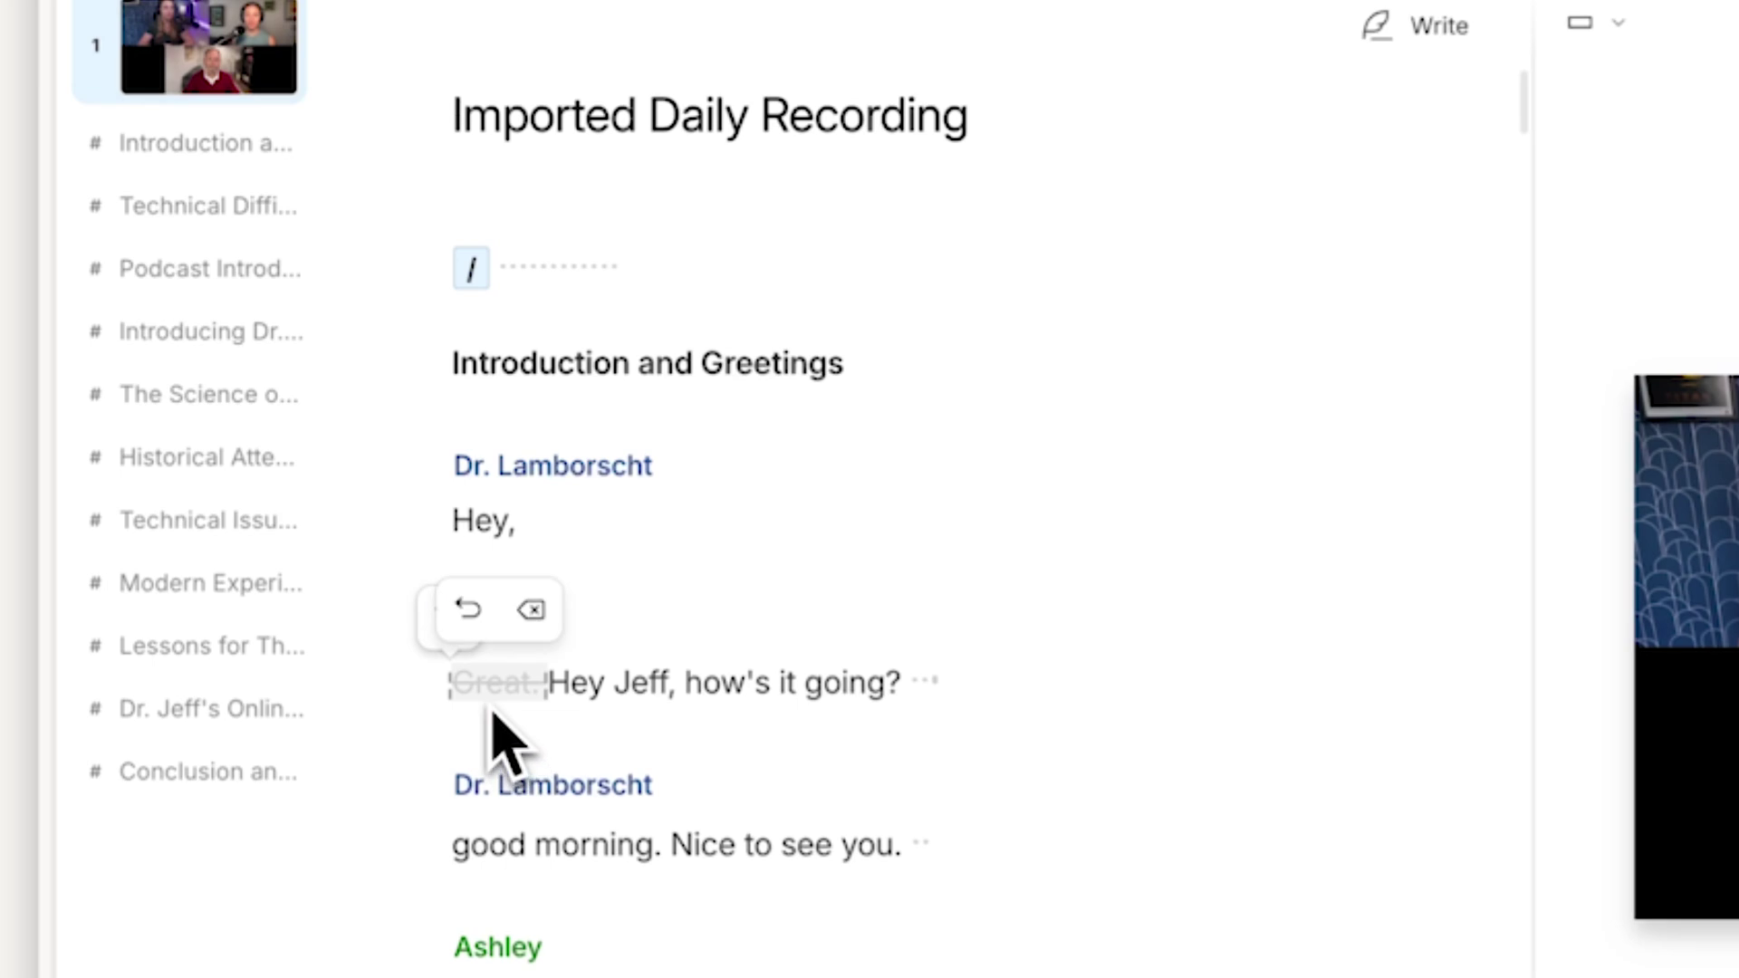
click(469, 614)
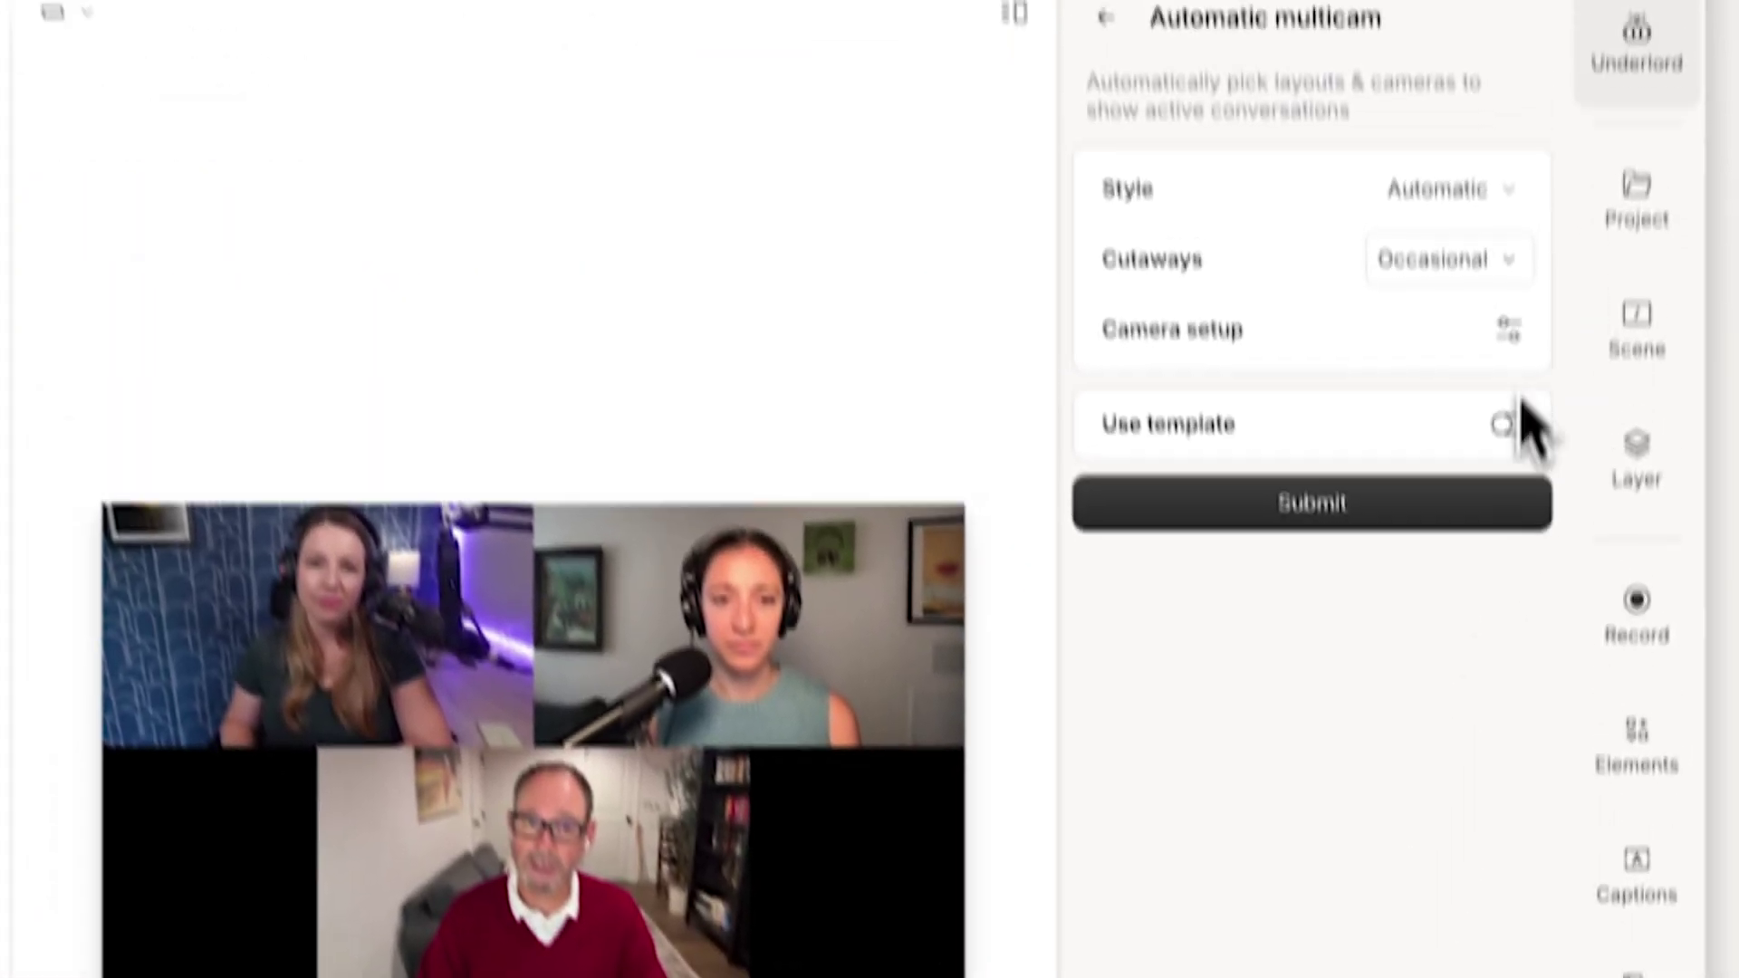
Apply Automatic multicam to the recording with Frequent cutaways and the Multi-Cam template.
click(1508, 294)
click(1484, 419)
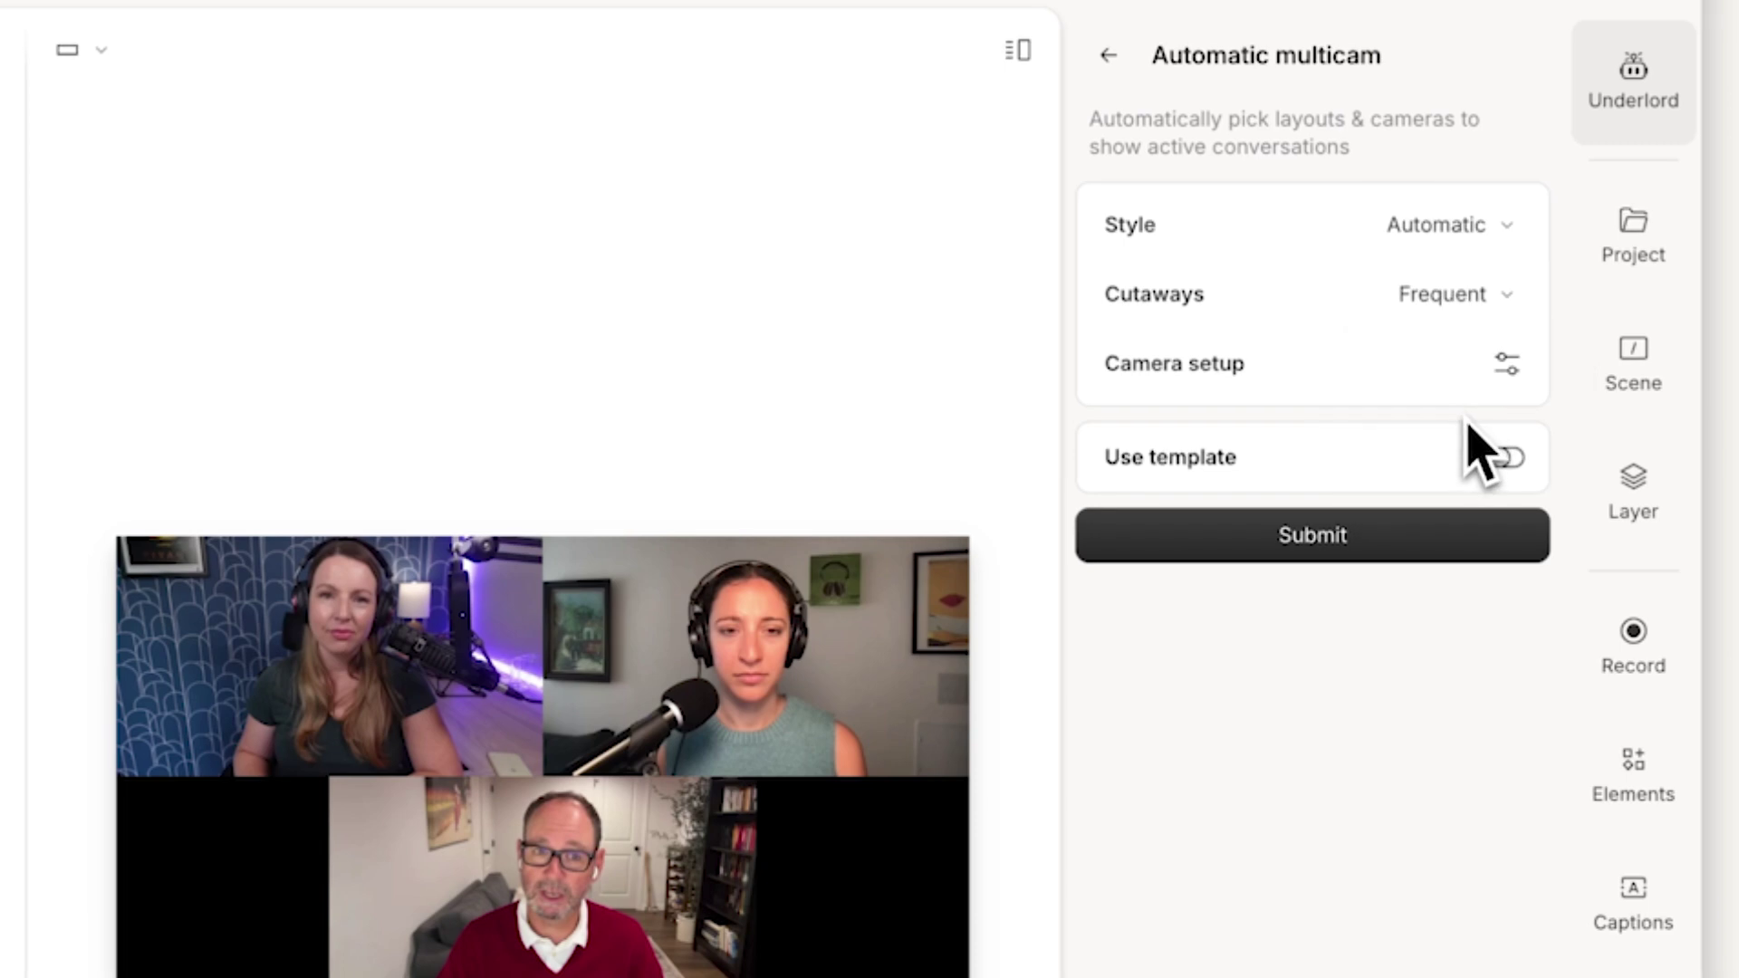
click(1505, 460)
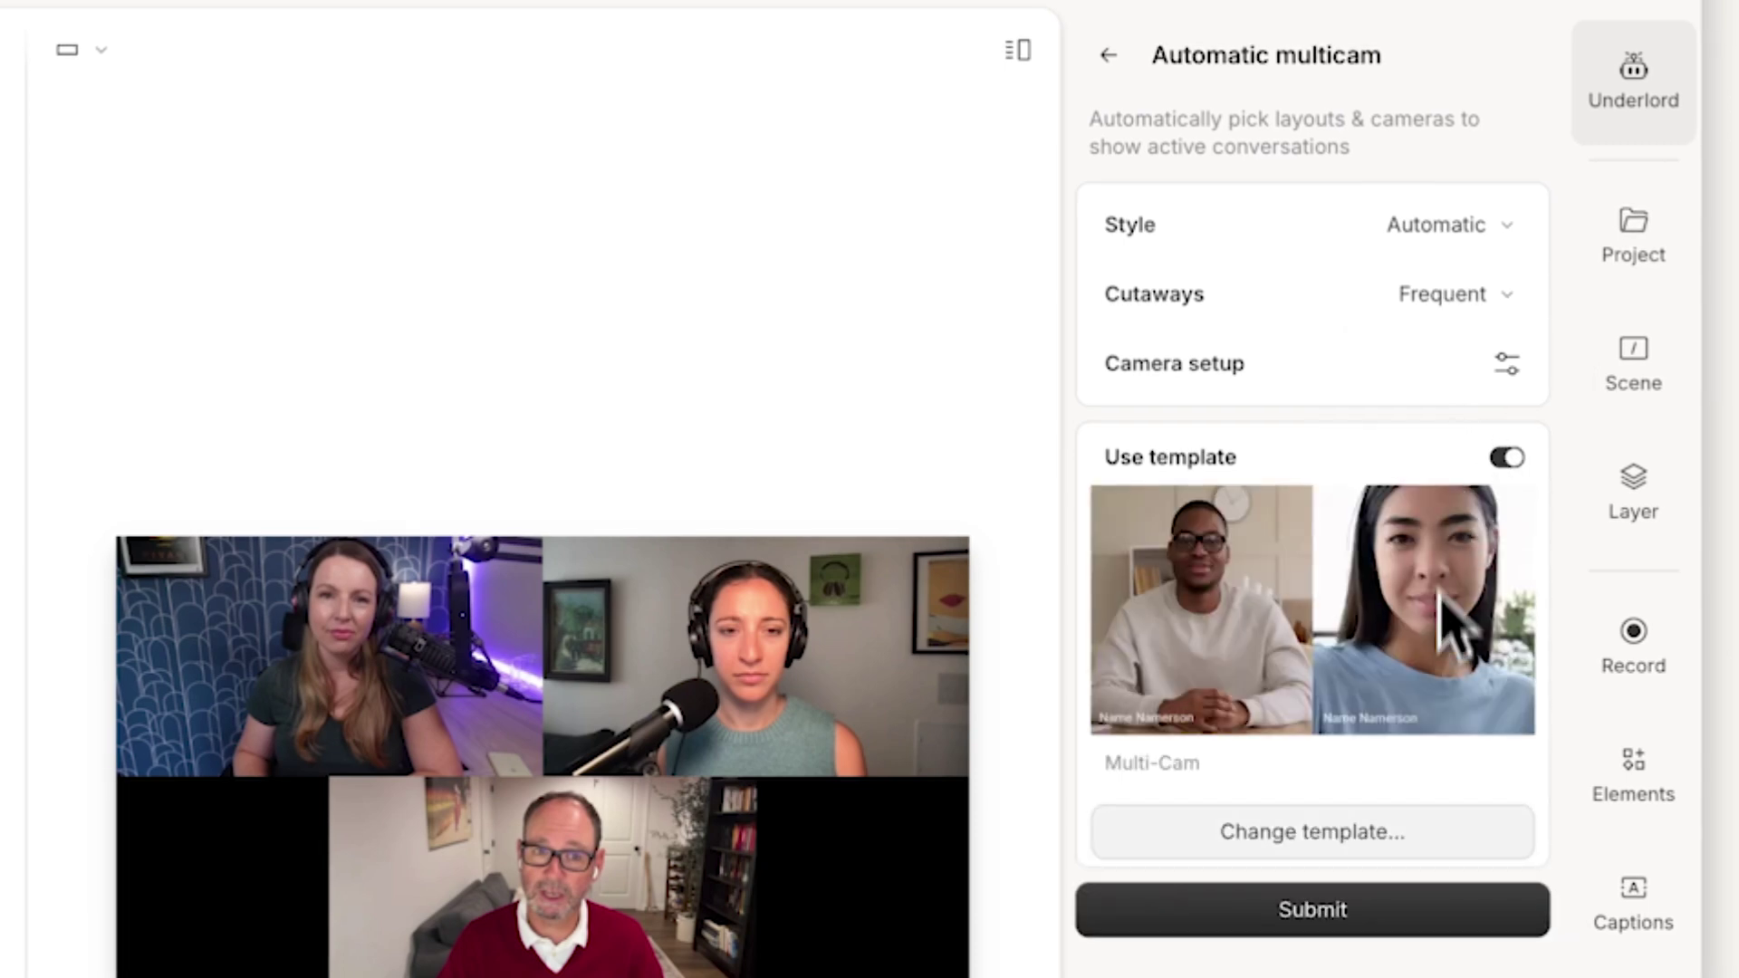
click(1436, 923)
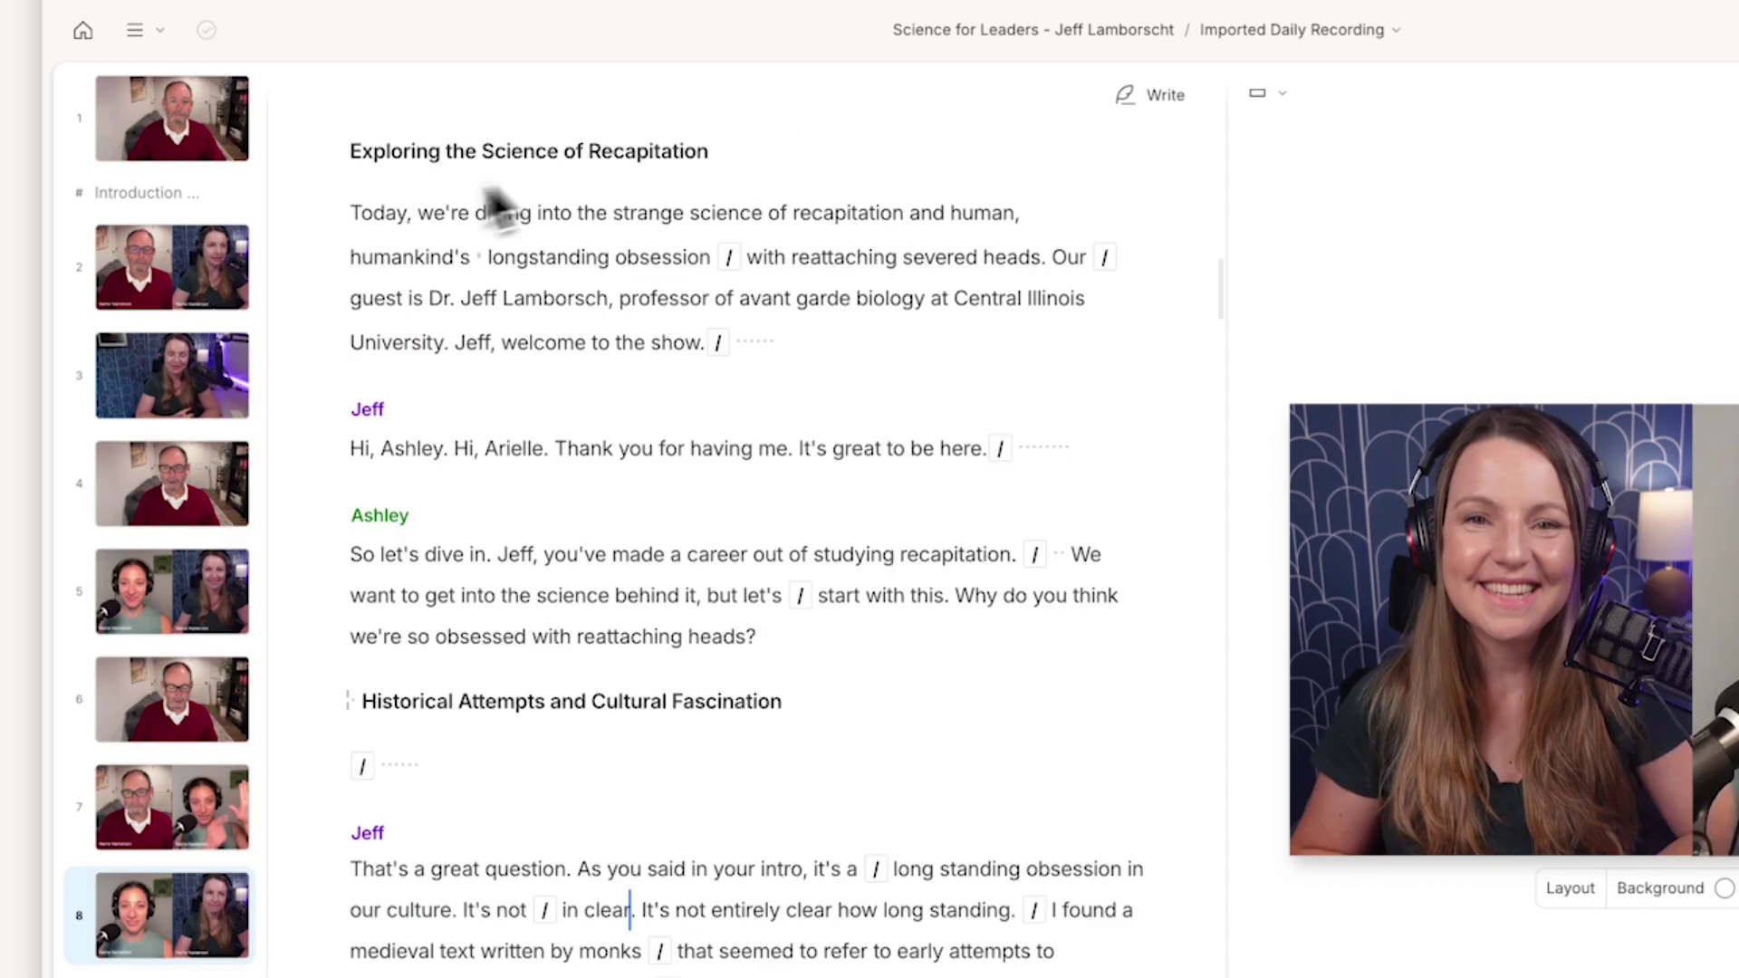
Delete the scene boundary before "physicians" in the script and play the passage.
scroll(241, 291, down, 15)
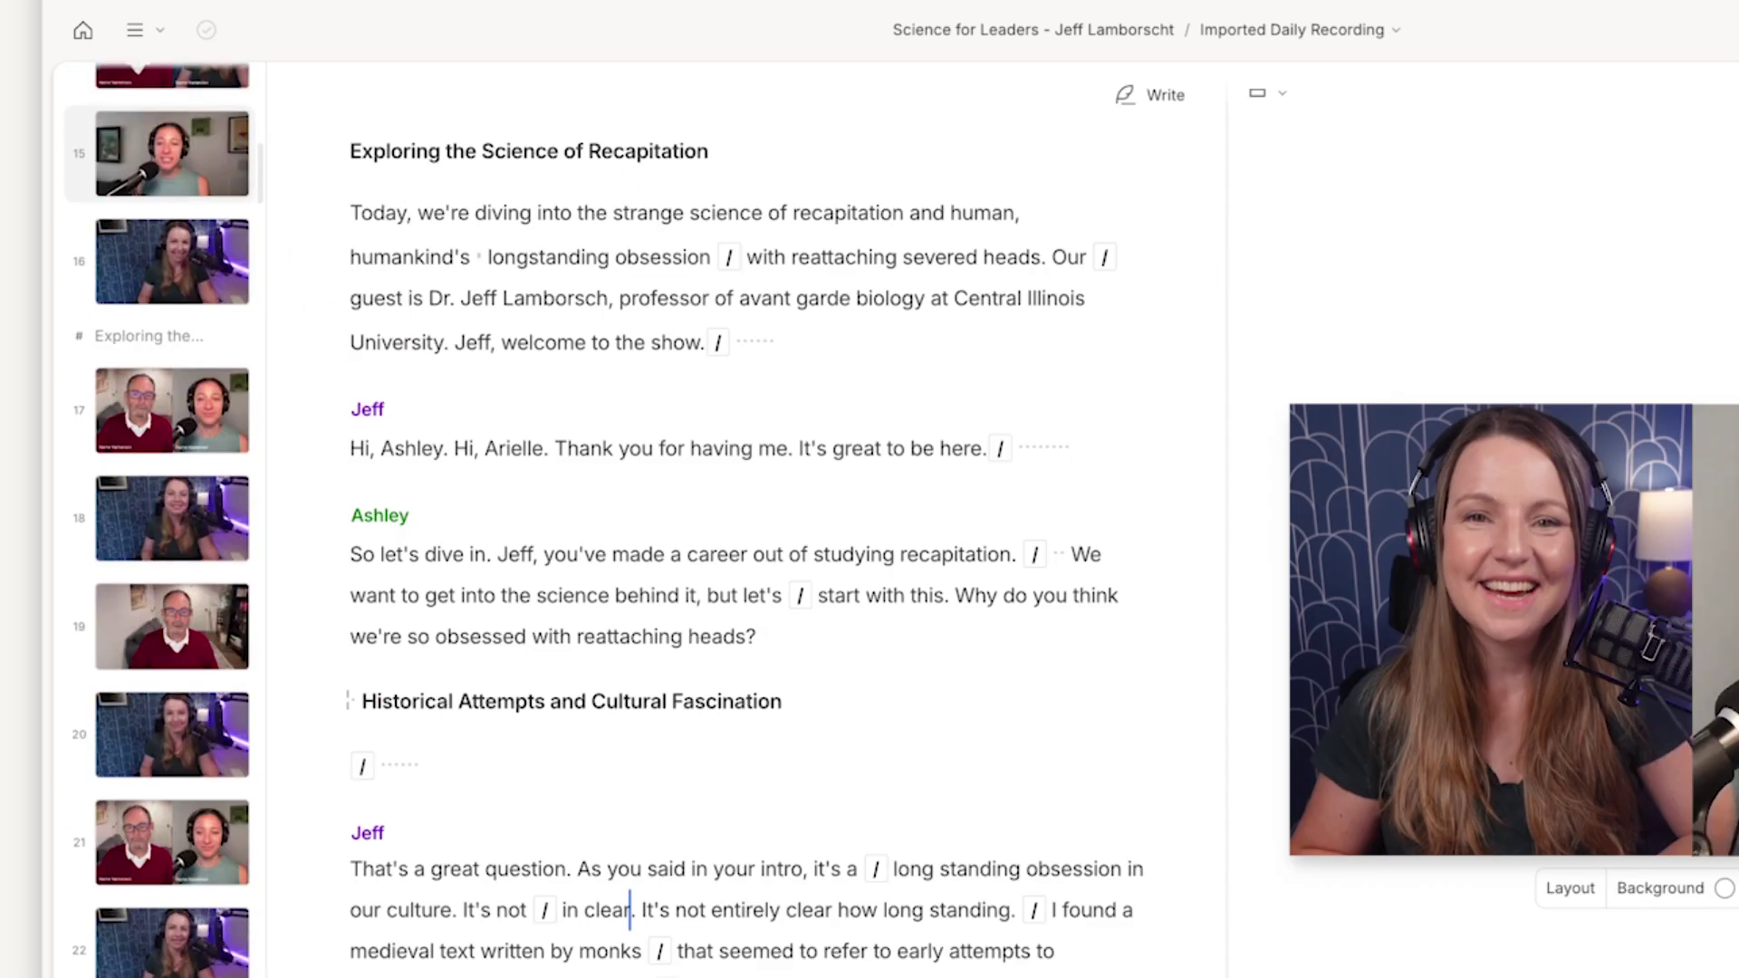
scroll(160, 507, down, 15)
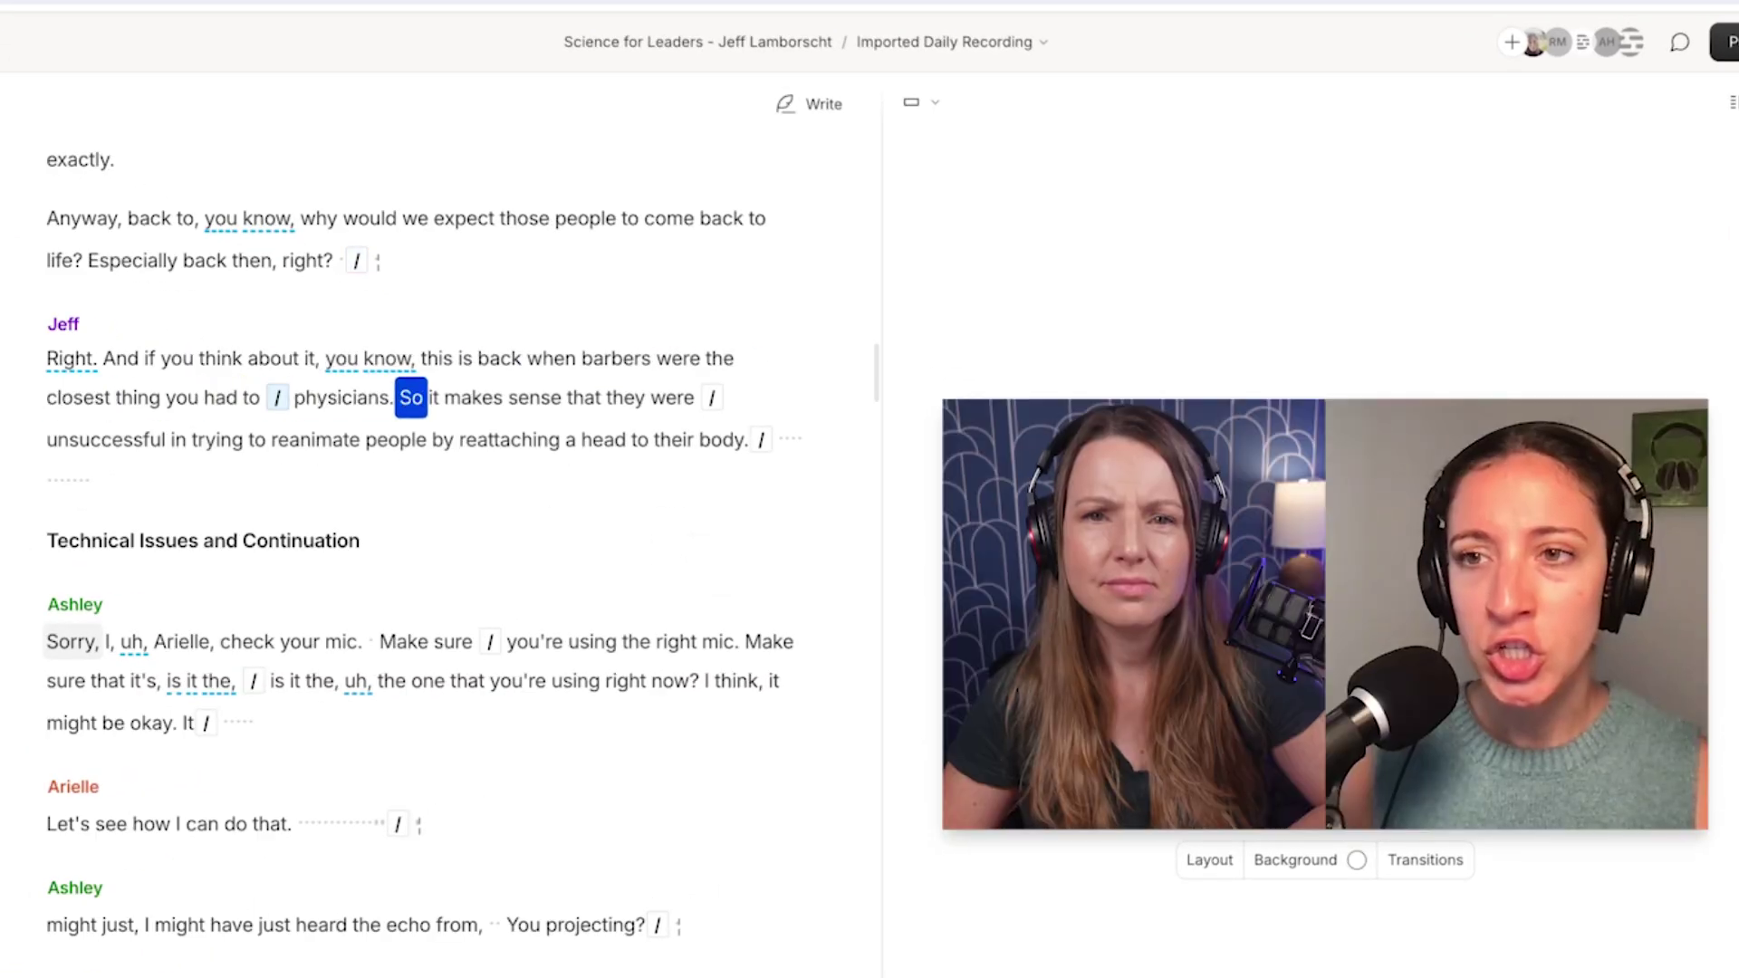
key(space)
click(279, 400)
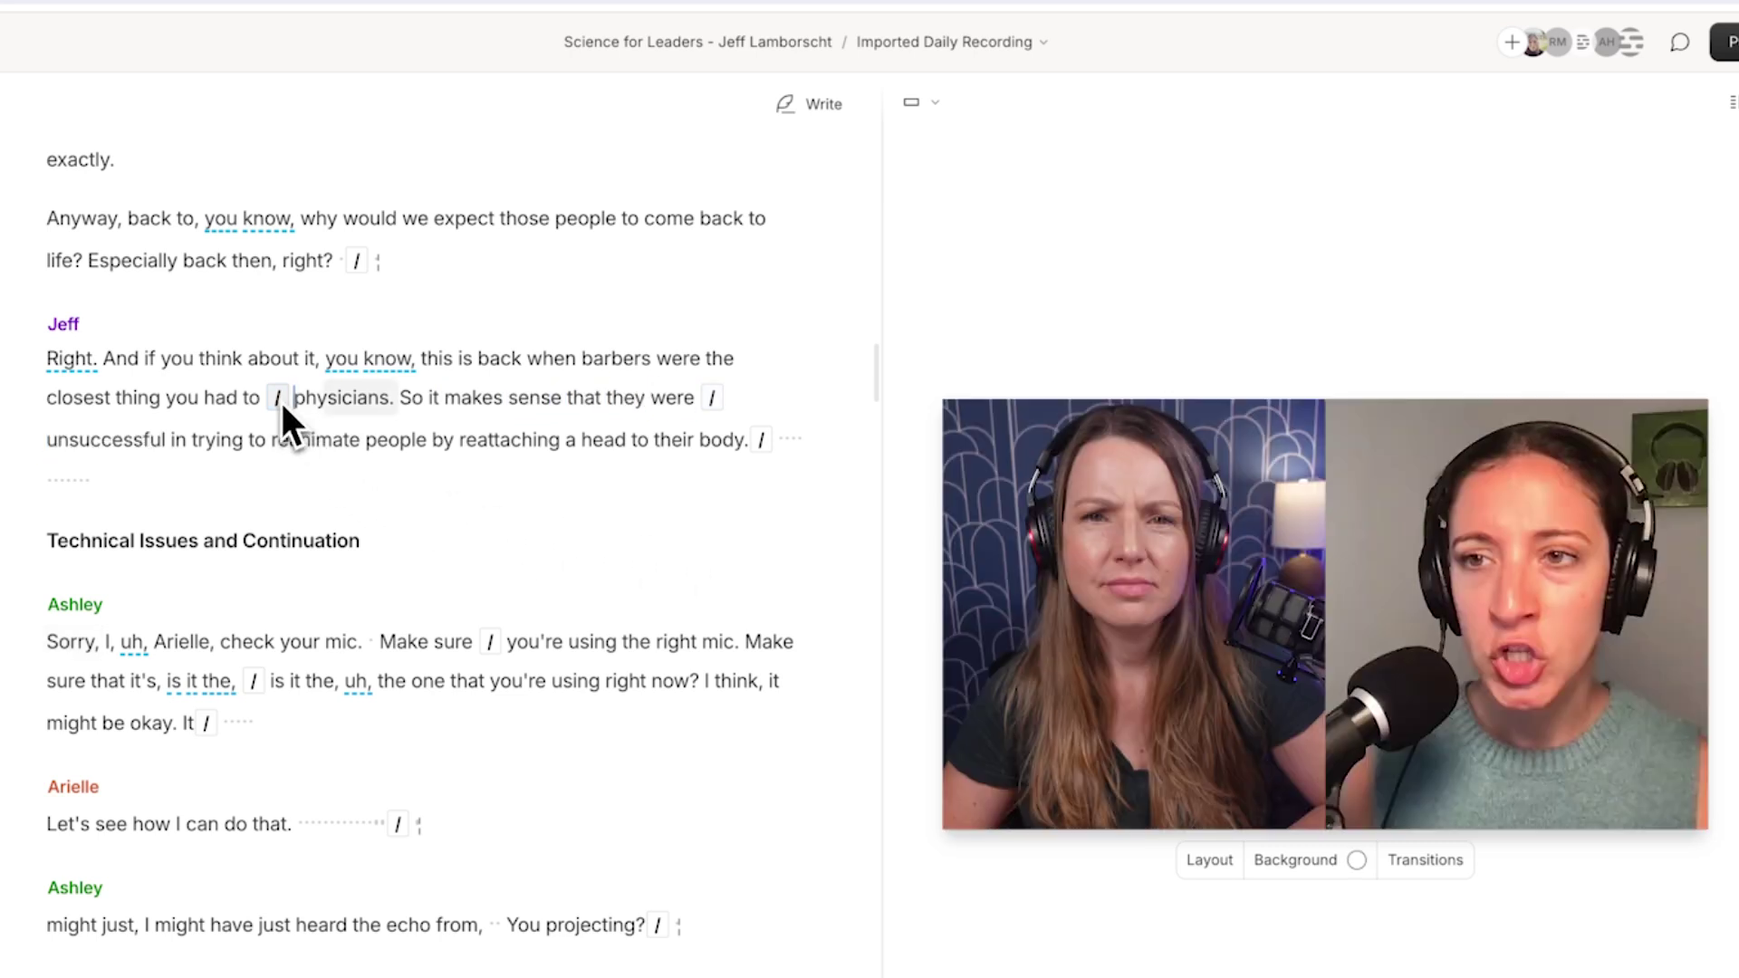
key(Delete)
key(space)
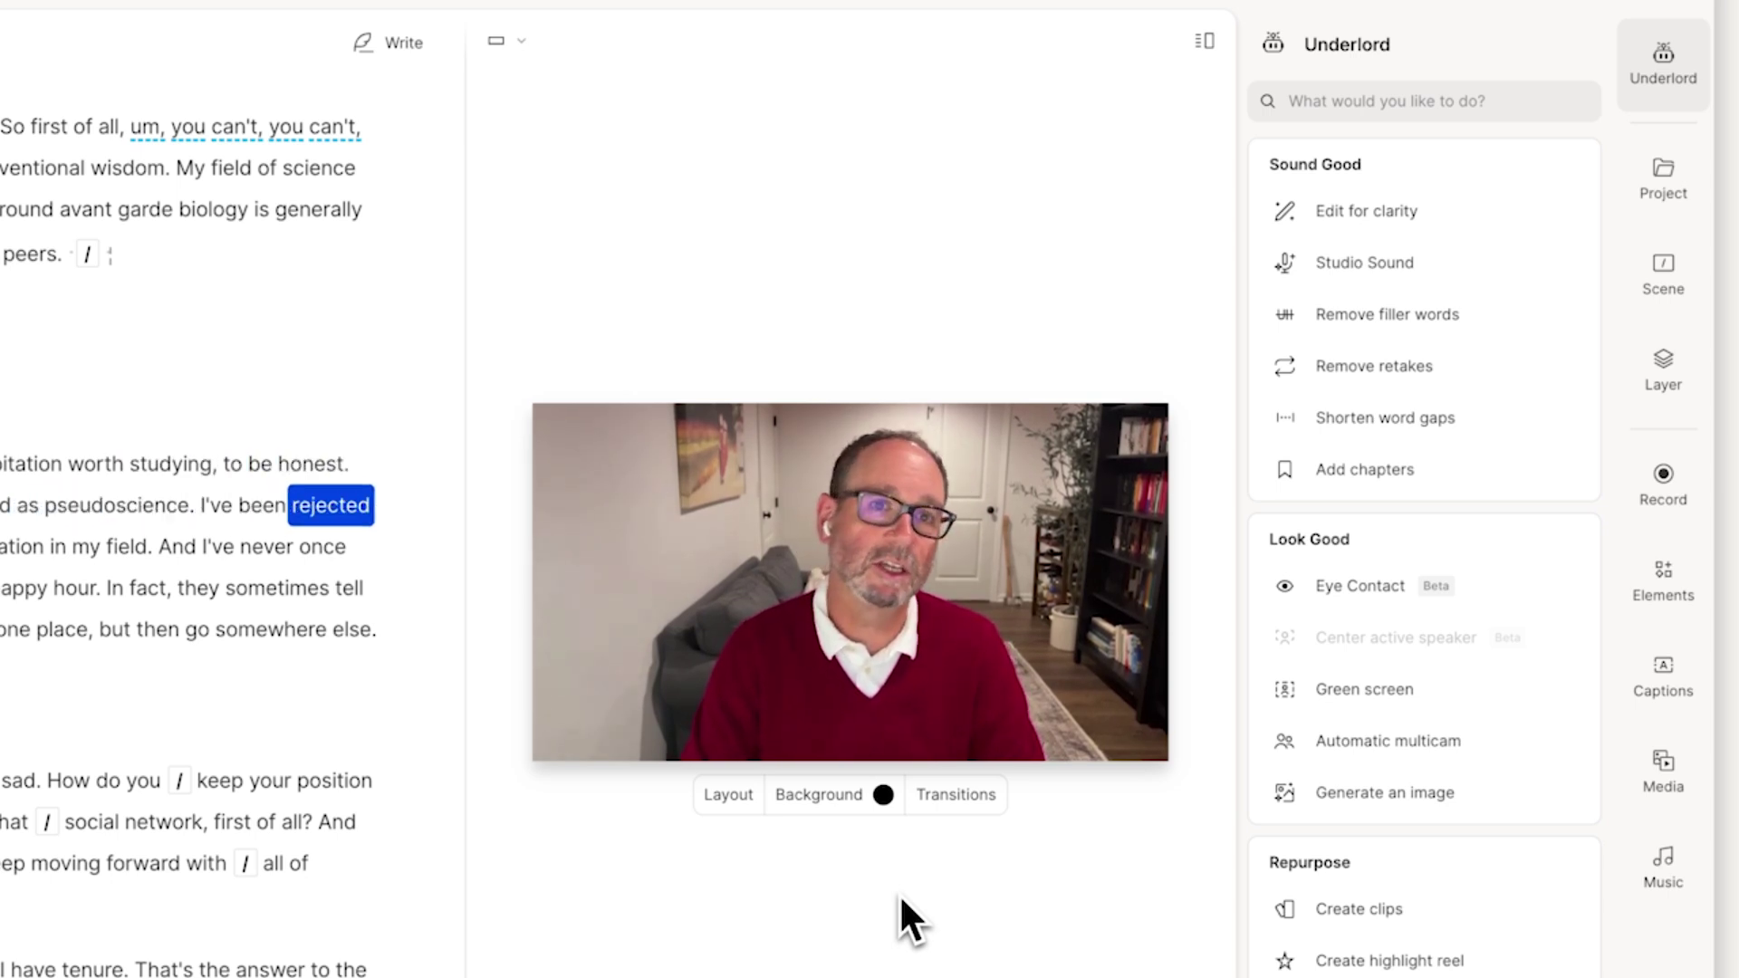
Run Studio Sound on the recording's audio.
mouse_move(1238, 937)
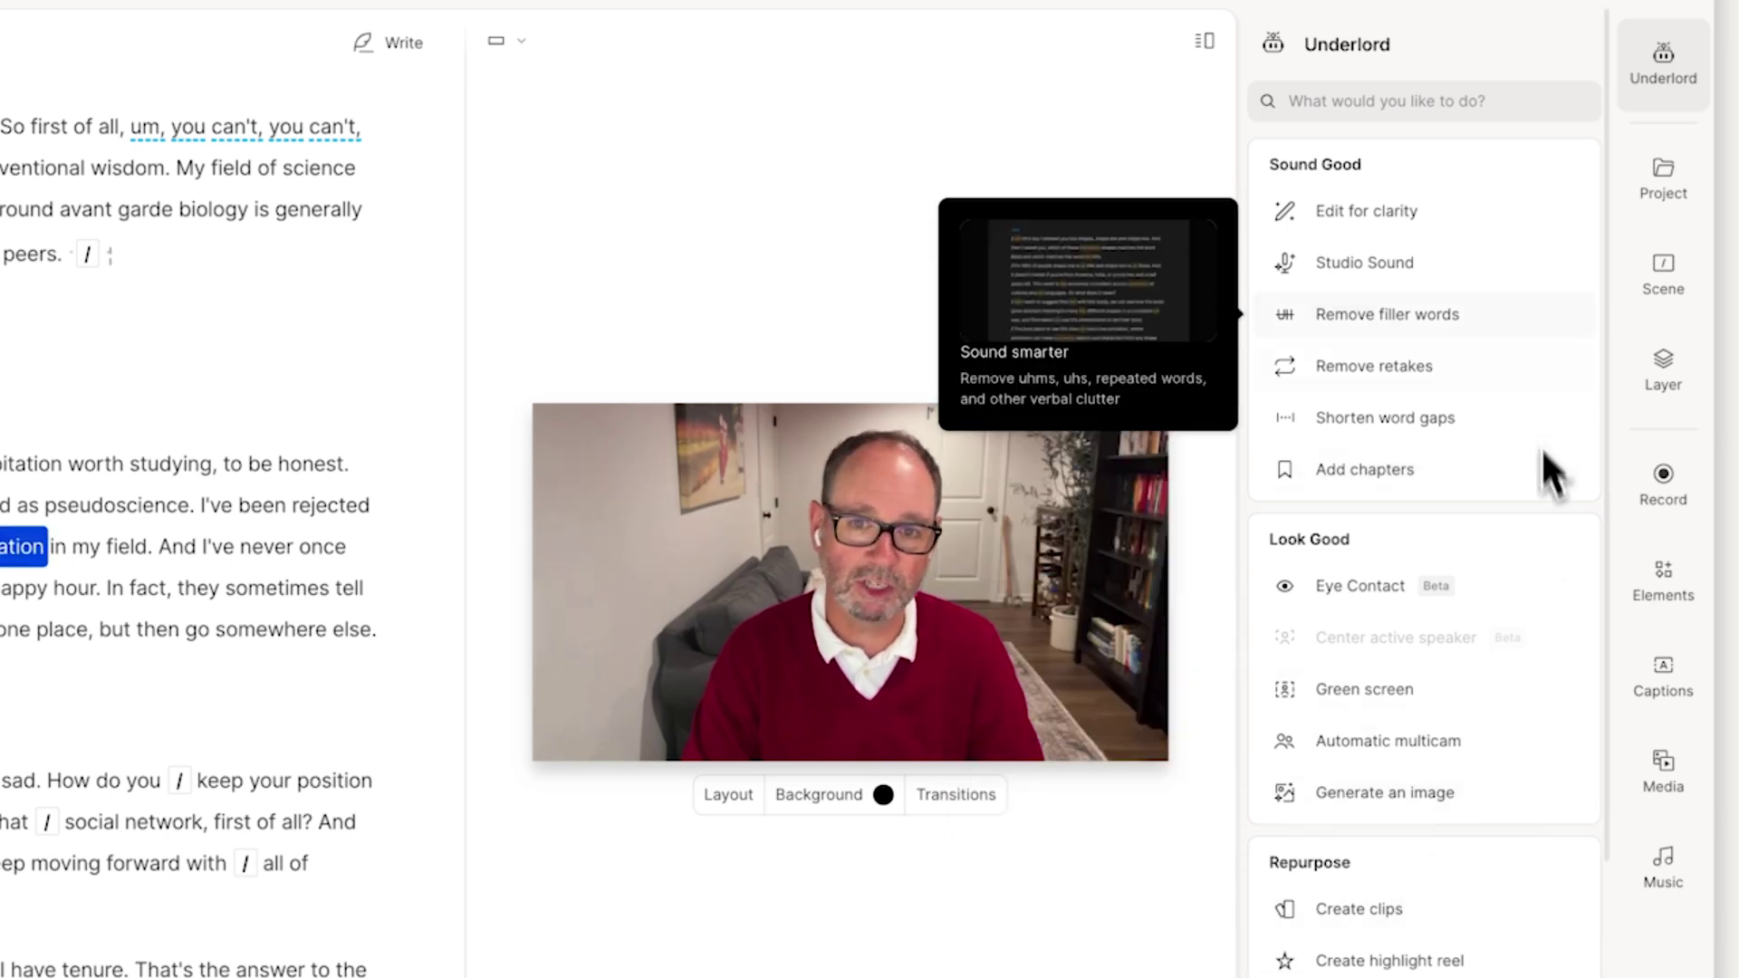
click(1503, 270)
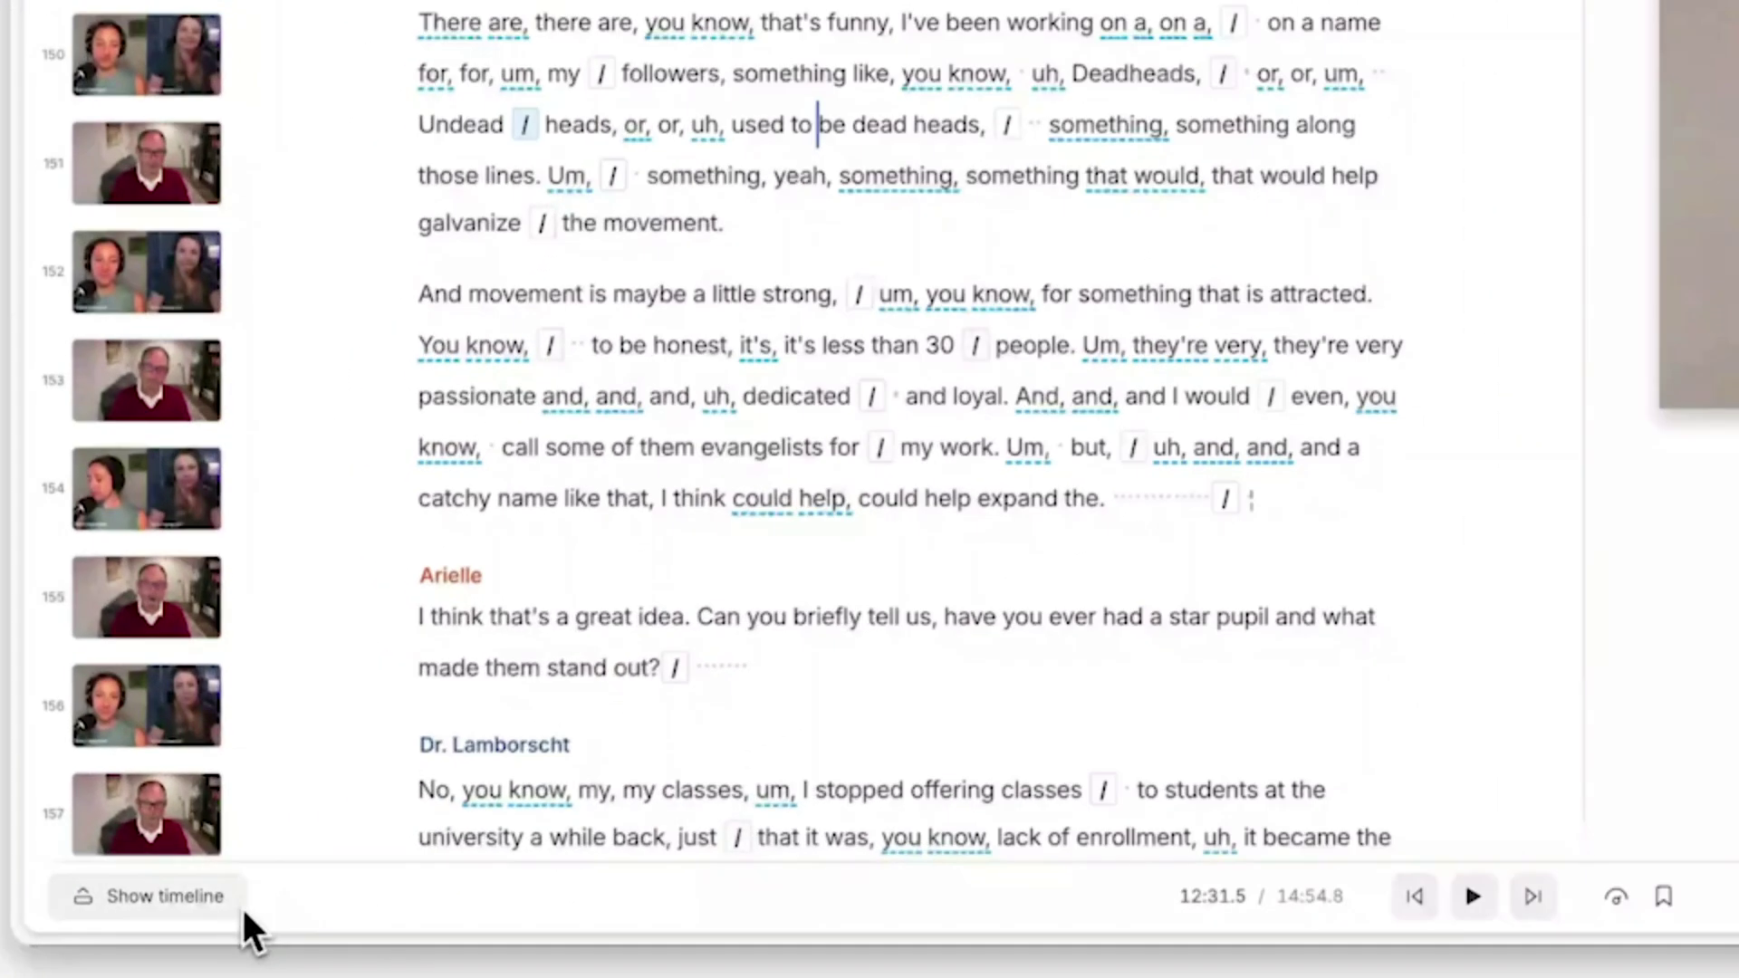
Insert the ad clip after "will." on the timeline's script track and add Island Vibes.wav as music above it.
click(195, 929)
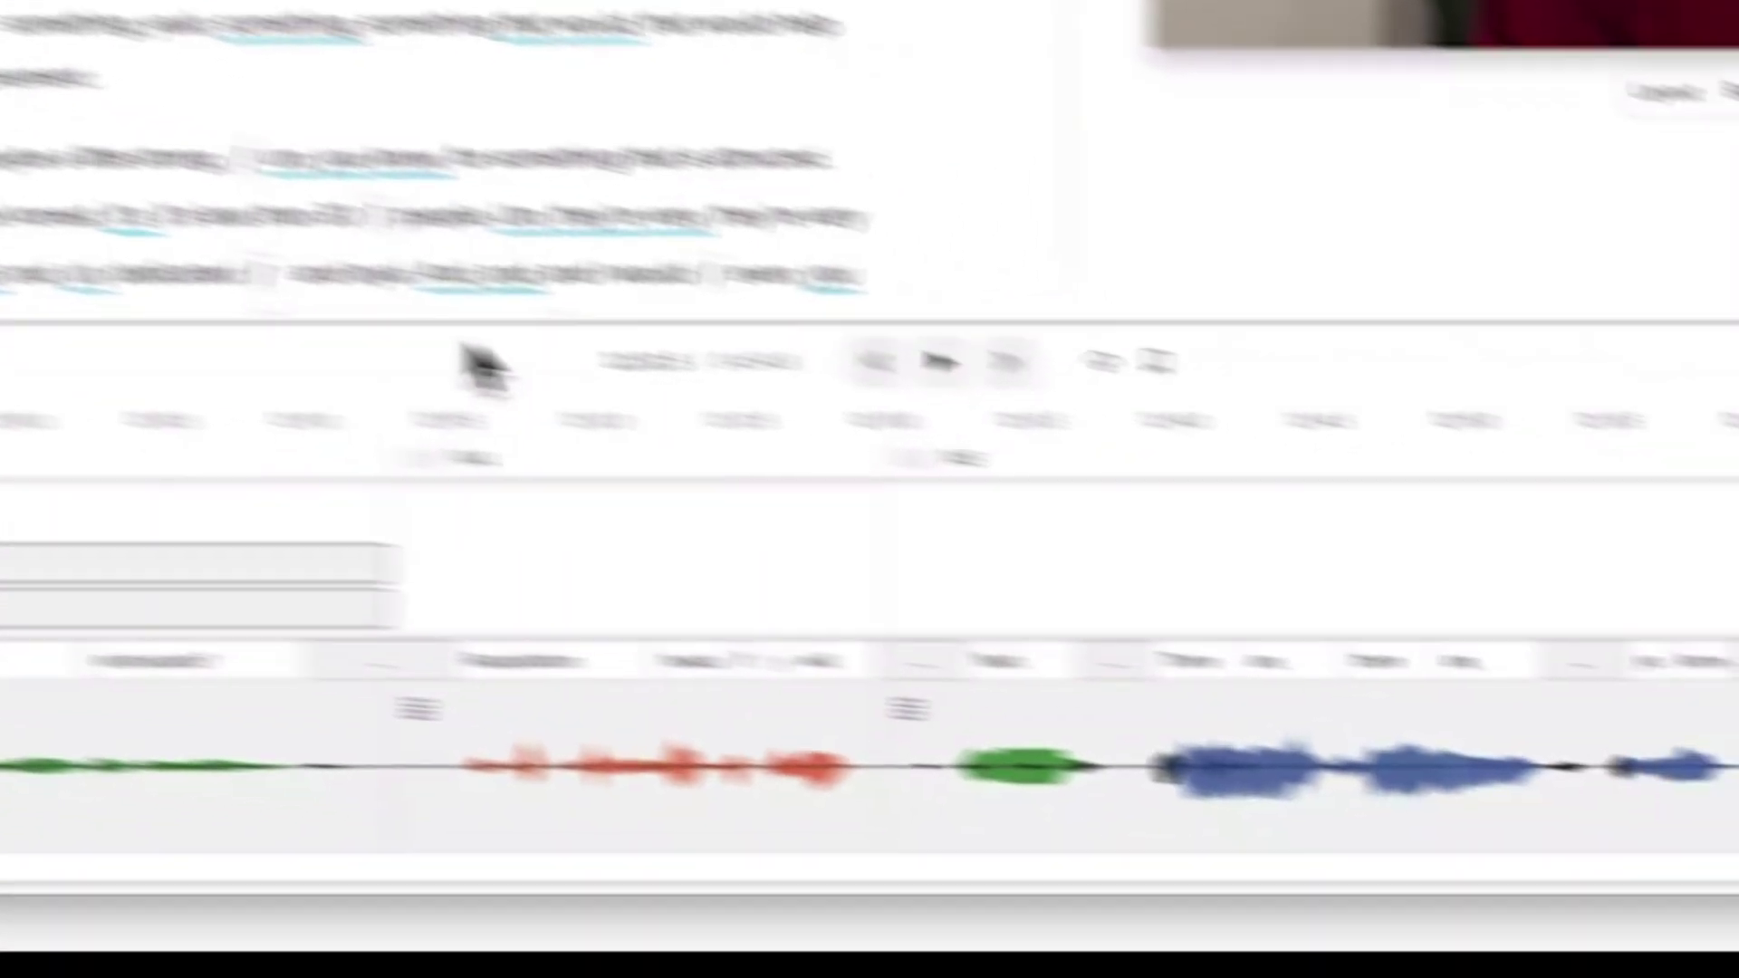
drag(466, 349, 261, 107)
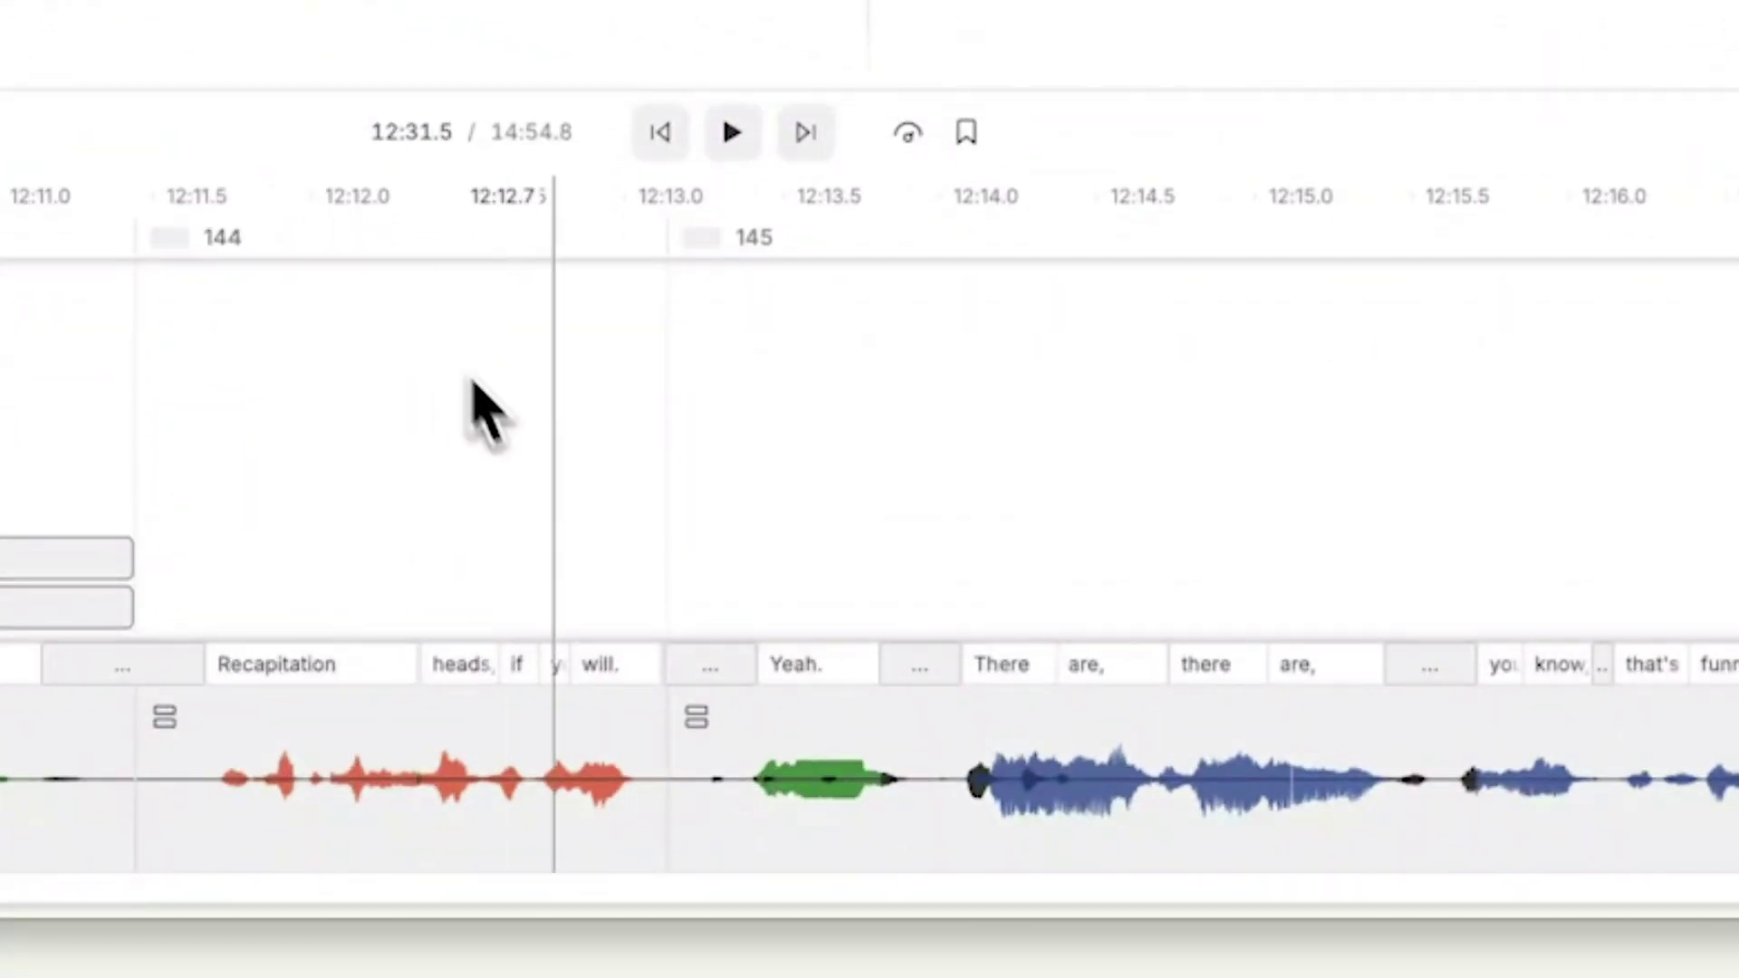
mouse_move(670, 723)
mouse_down()
mouse_move(951, 745)
mouse_move(689, 582)
mouse_move(931, 764)
mouse_up()
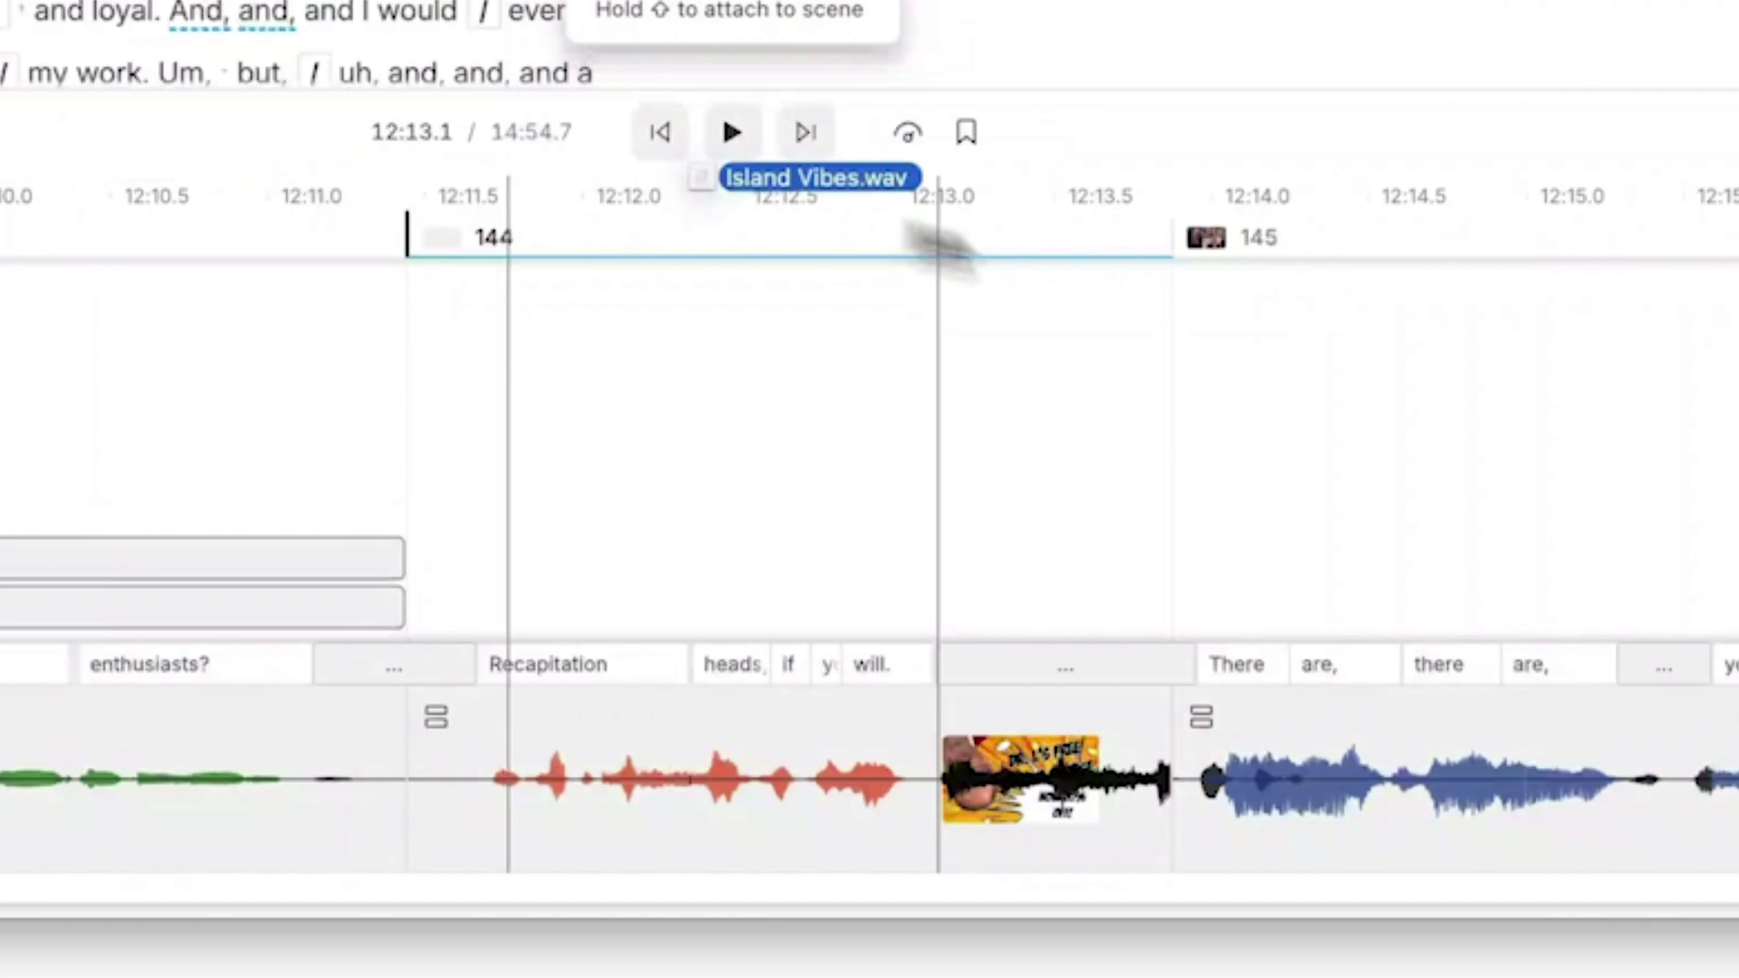
drag(985, 448, 951, 505)
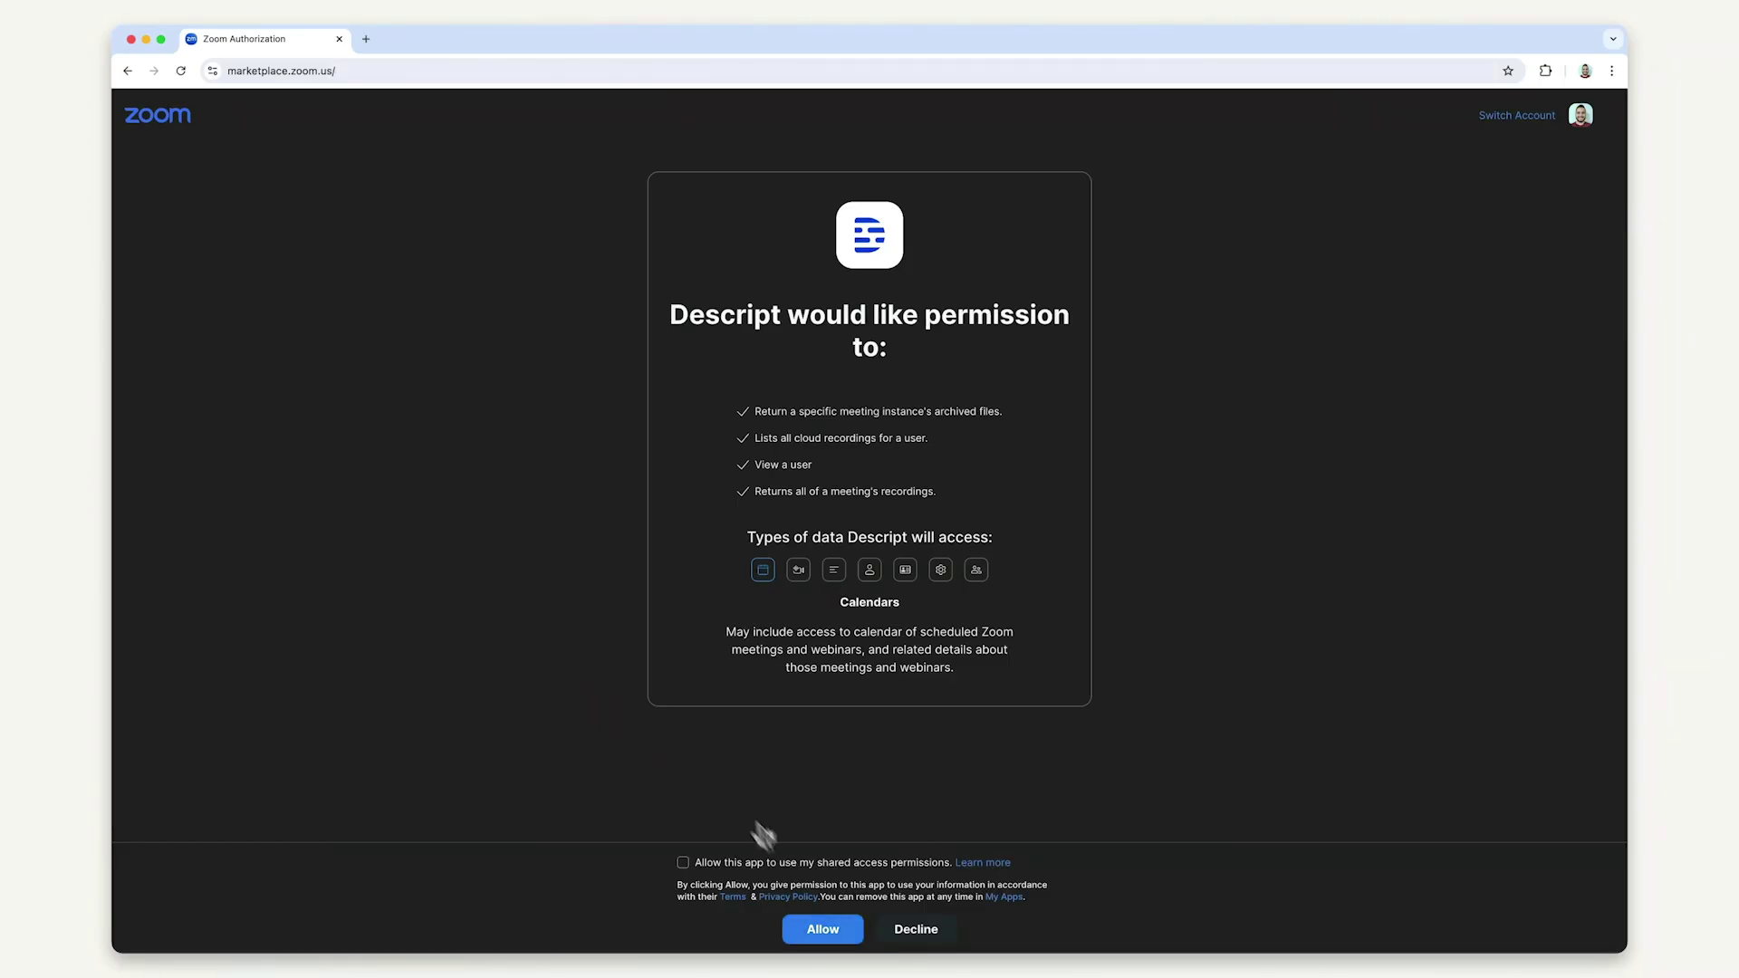
Grant Descript access to the Zoom account and import a Zoom recording into the empty project.
click(842, 930)
click(923, 460)
click(1042, 622)
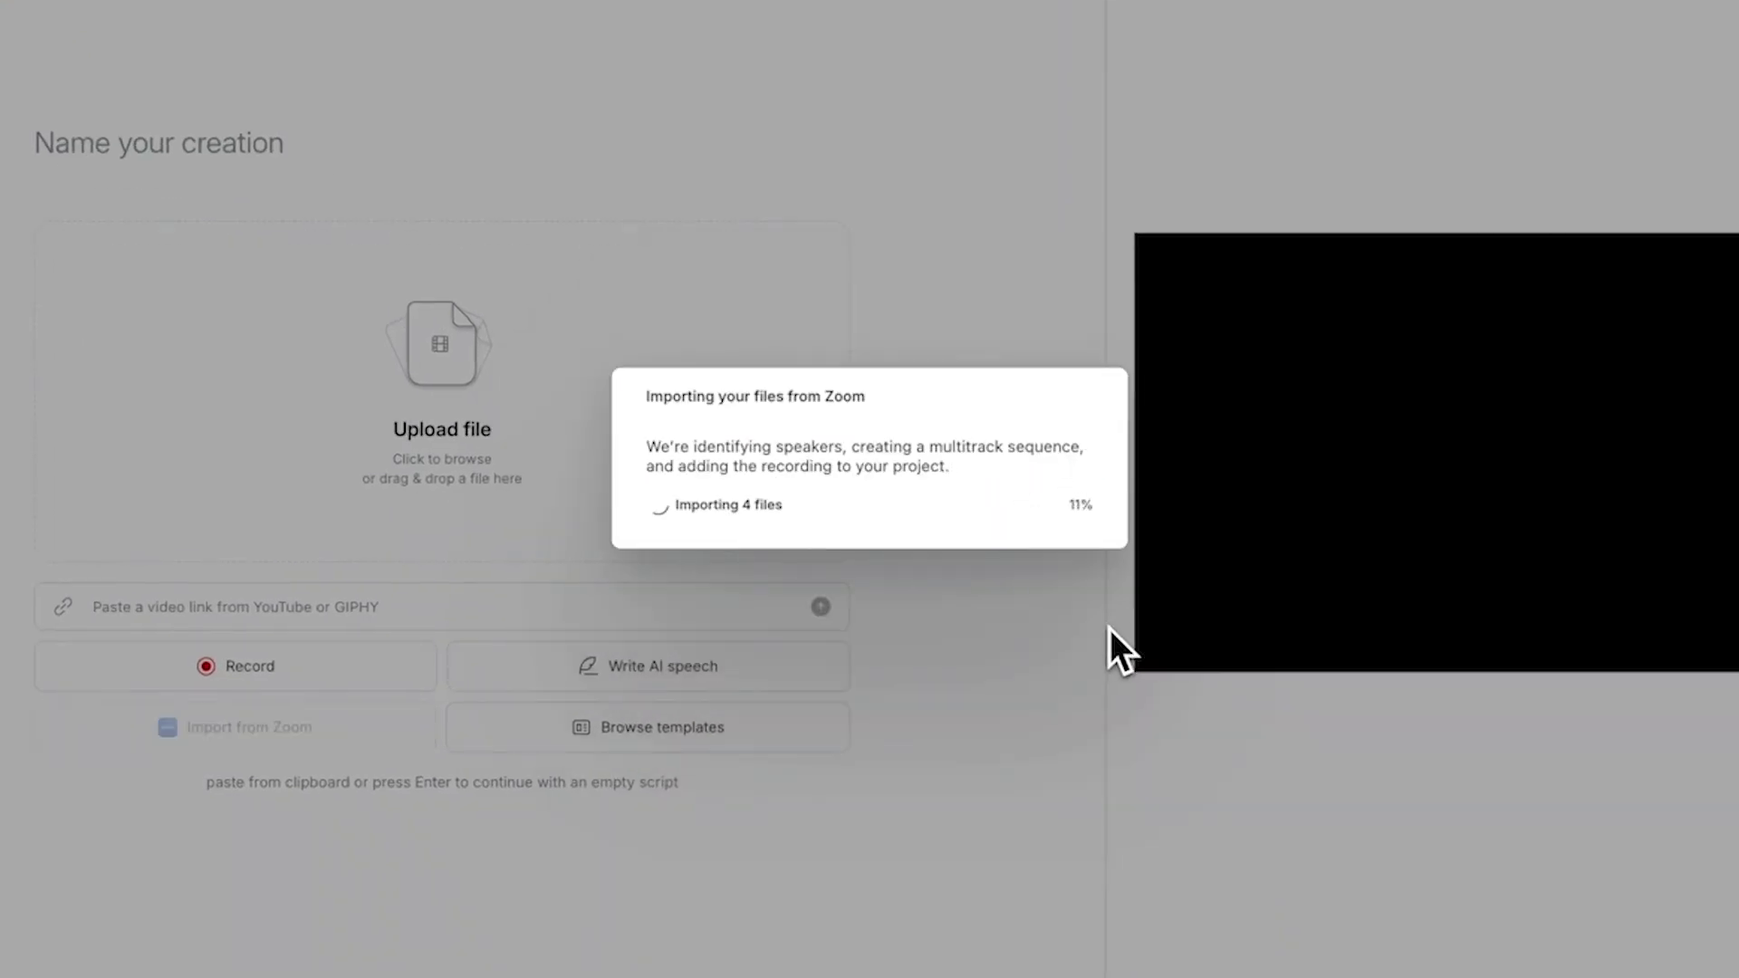